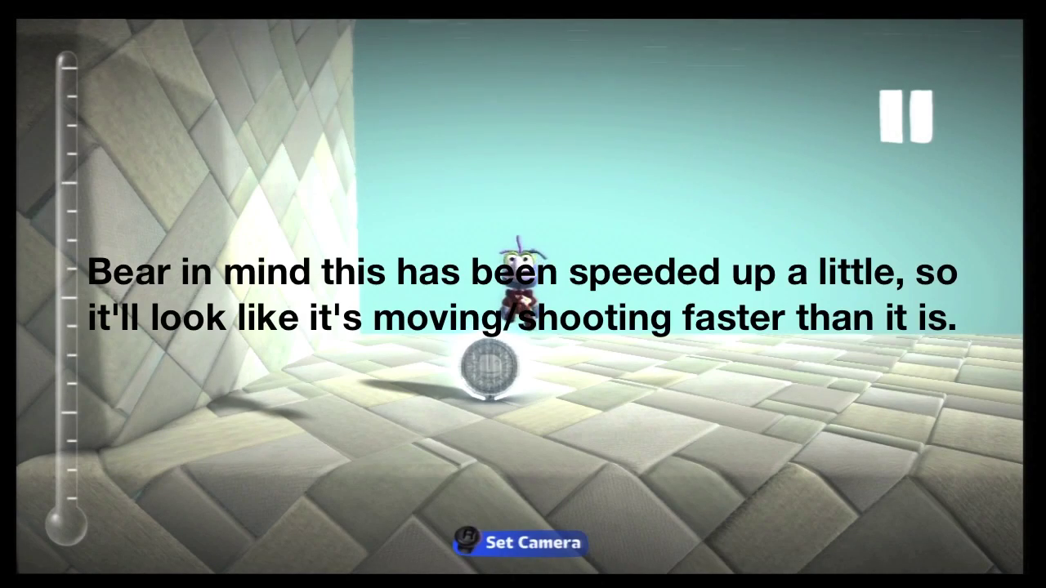
- Place a small square block of brown material in the open space beside the round entrance
{"action": "key", "text": "Return"}
{"action": "key", "text": "Return"}
{"action": "key", "text": "Left"}
{"action": "key", "text": "Left"}
{"action": "key", "text": "Left"}
{"action": "key", "text": "Left"}
{"action": "key", "text": "Return"}
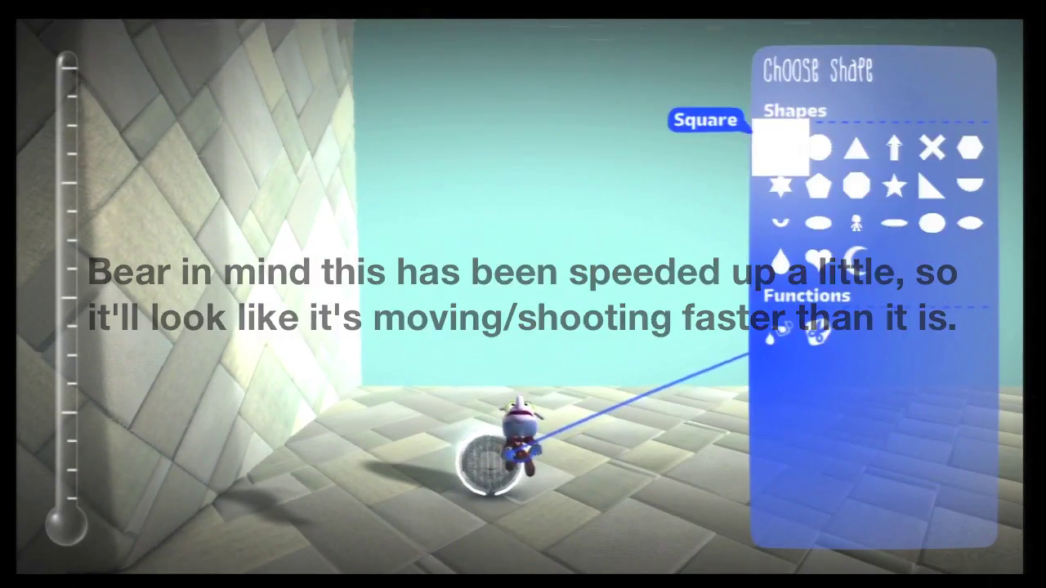
{"action": "key", "text": "Return"}
{"action": "key", "text": "Left"}
{"action": "key", "text": "Return"}
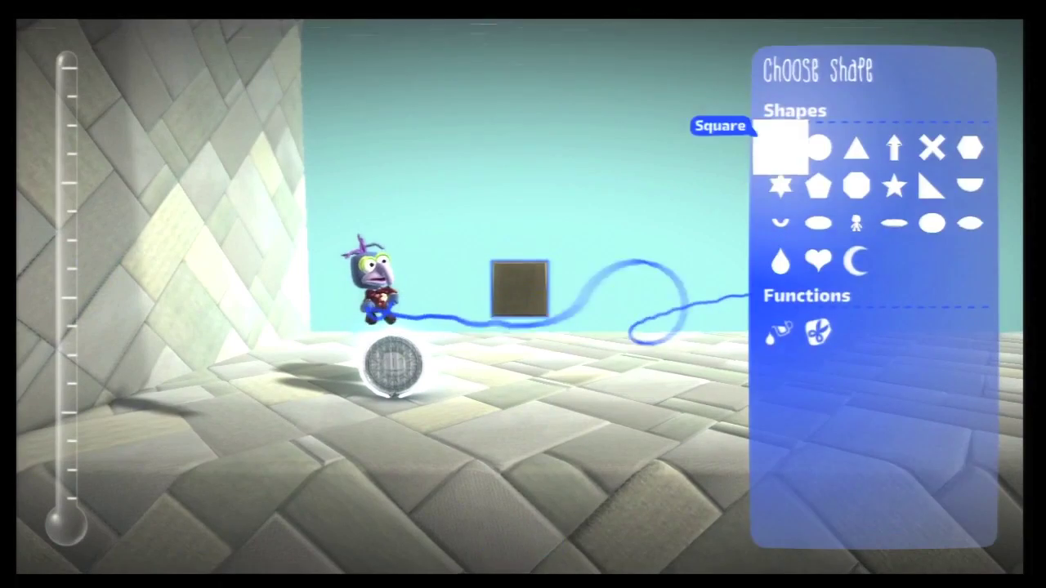
- Attach a Controlinator to the front of the square block
{"action": "key", "text": "Escape"}
{"action": "key", "text": "Escape"}
{"action": "key", "text": "Return"}
{"action": "key", "text": "Down"}
{"action": "key", "text": "Down"}
{"action": "key", "text": "Down"}
{"action": "key", "text": "Down"}
{"action": "key", "text": "Down"}
{"action": "key", "text": "Down"}
{"action": "key", "text": "Down"}
{"action": "key", "text": "Down"}
{"action": "key", "text": "Down"}
{"action": "key", "text": "Down"}
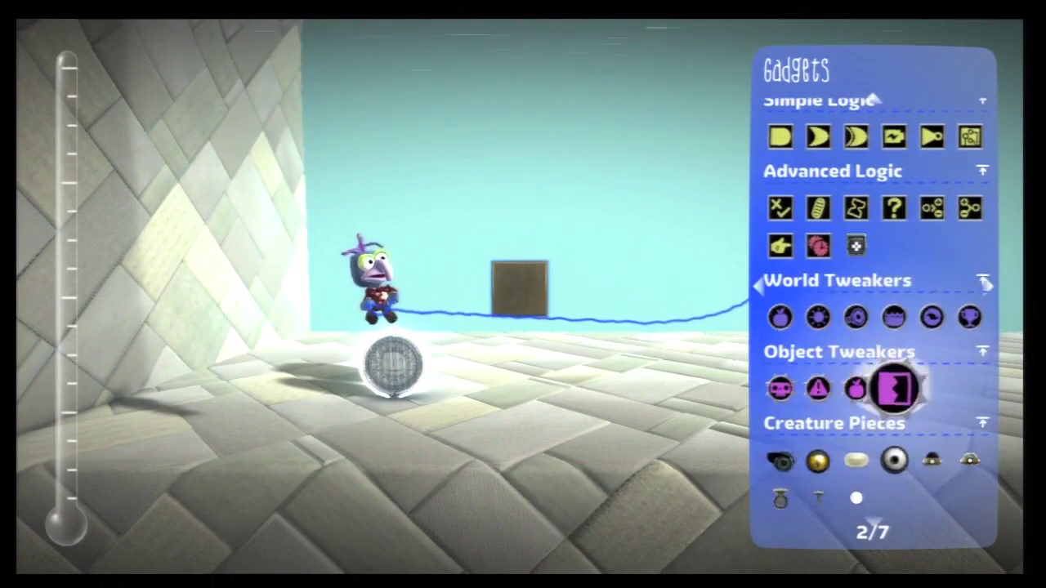
{"action": "key", "text": "Up"}
{"action": "key", "text": "Up"}
{"action": "key", "text": "Up"}
{"action": "key", "text": "Up"}
{"action": "key", "text": "Down"}
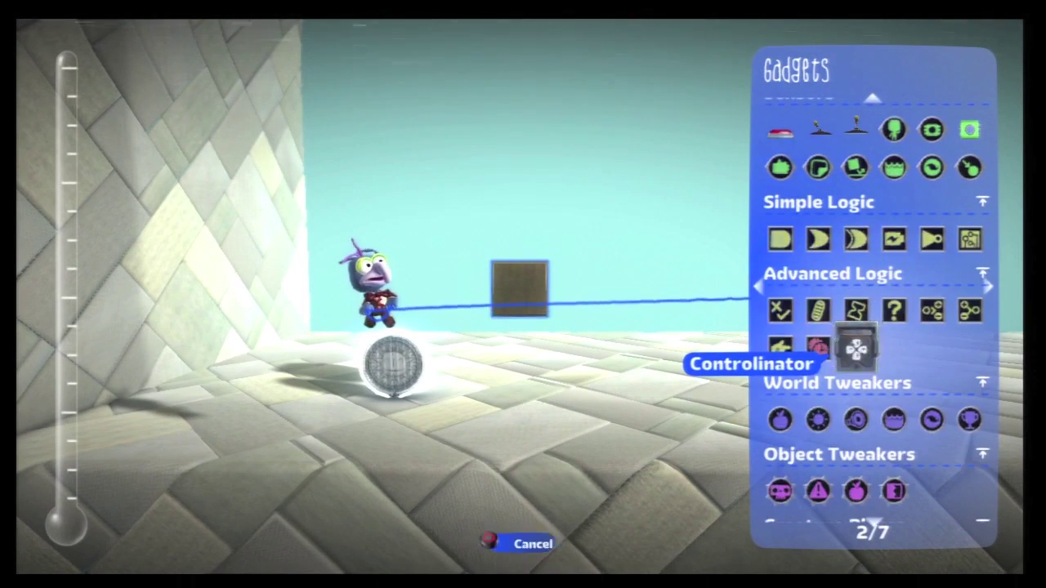
{"action": "key", "text": "Return"}
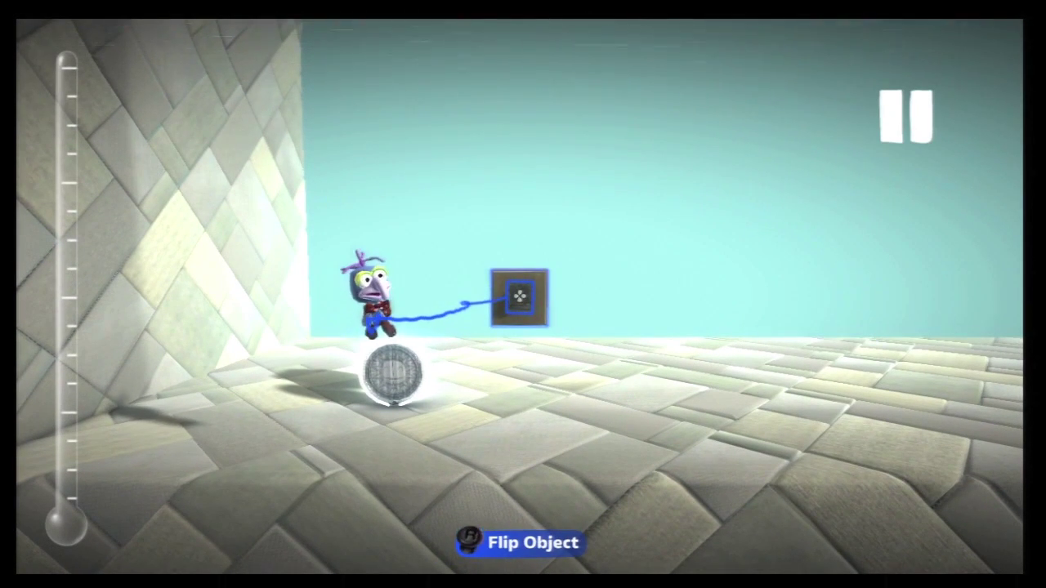
{"action": "key", "text": "Return"}
- Open the Controlinator's circuit board above the square block
{"action": "key", "text": "p"}
{"action": "key", "text": "Escape"}
{"action": "key", "text": "Escape"}
{"action": "key", "text": "Up"}
{"action": "key", "text": "Down"}
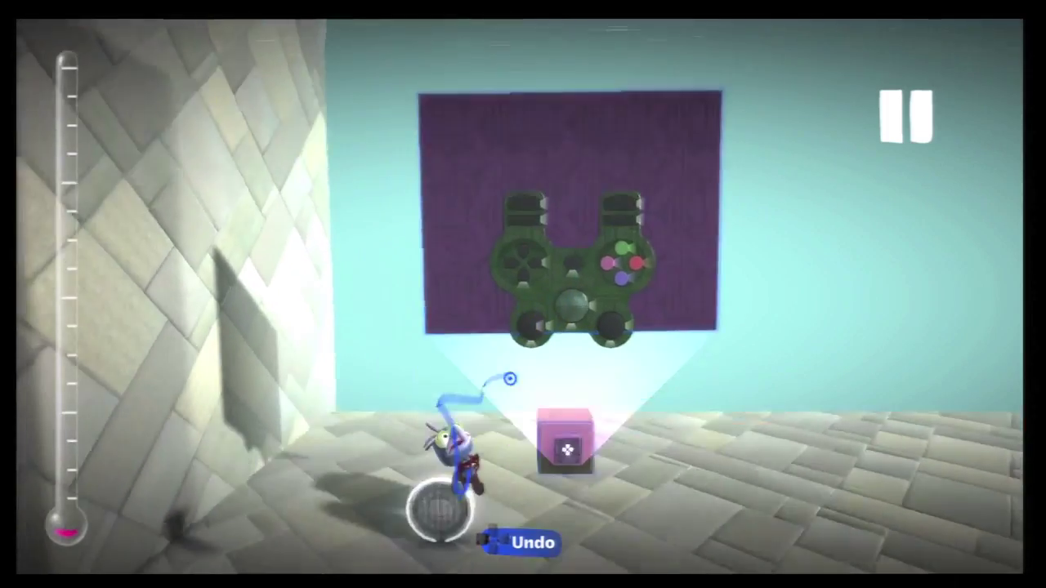
- Place an Anti-Gravity Tweaker on the open circuit board, beside the controller diagram
{"action": "key", "text": "Left"}
{"action": "key", "text": "p"}
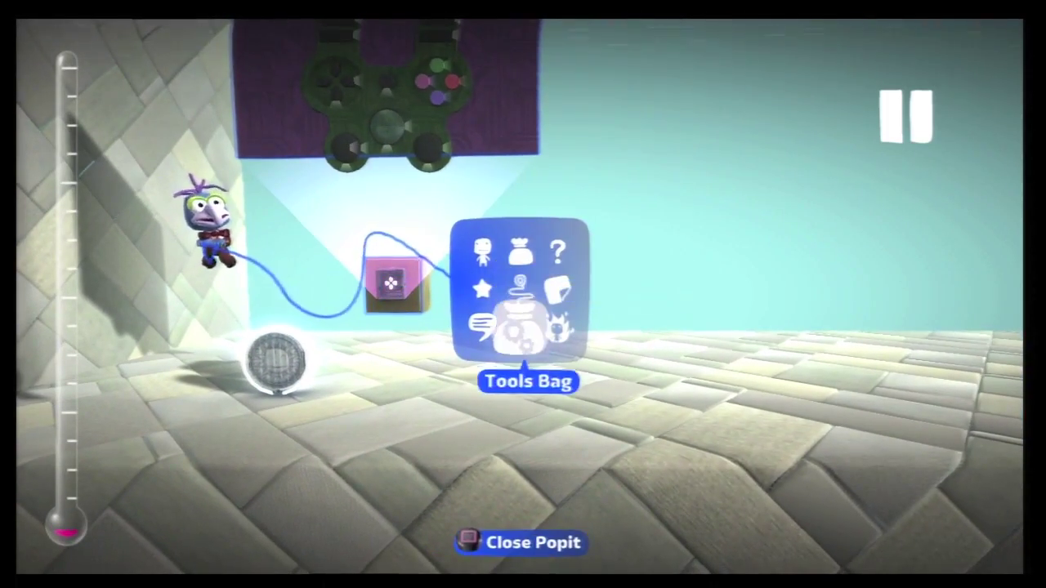
{"action": "key", "text": "Return"}
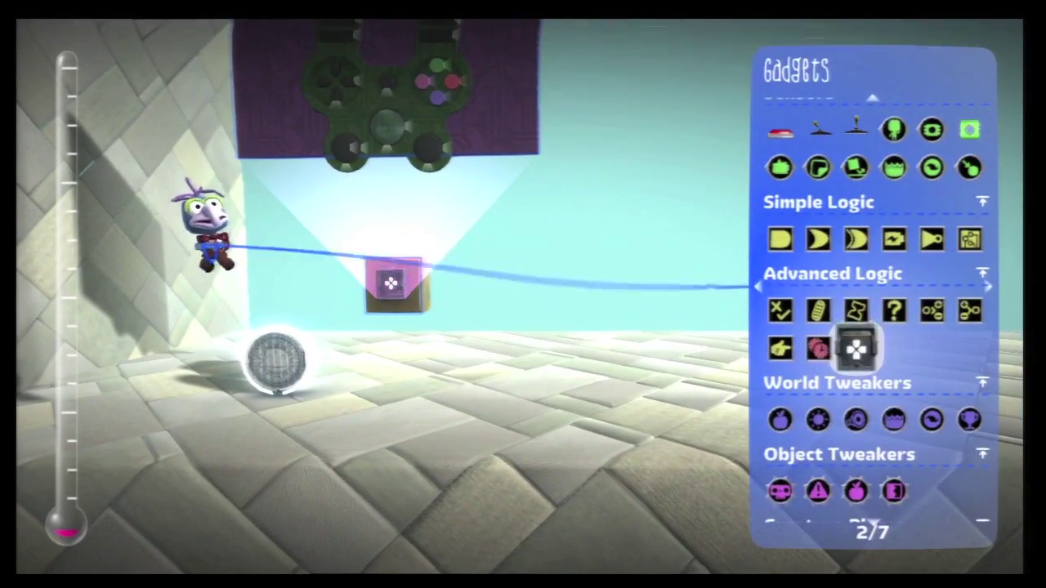
{"action": "key", "text": "Up"}
{"action": "key", "text": "Up"}
{"action": "key", "text": "Down"}
{"action": "key", "text": "Down"}
{"action": "key", "text": "Down"}
{"action": "key", "text": "Down"}
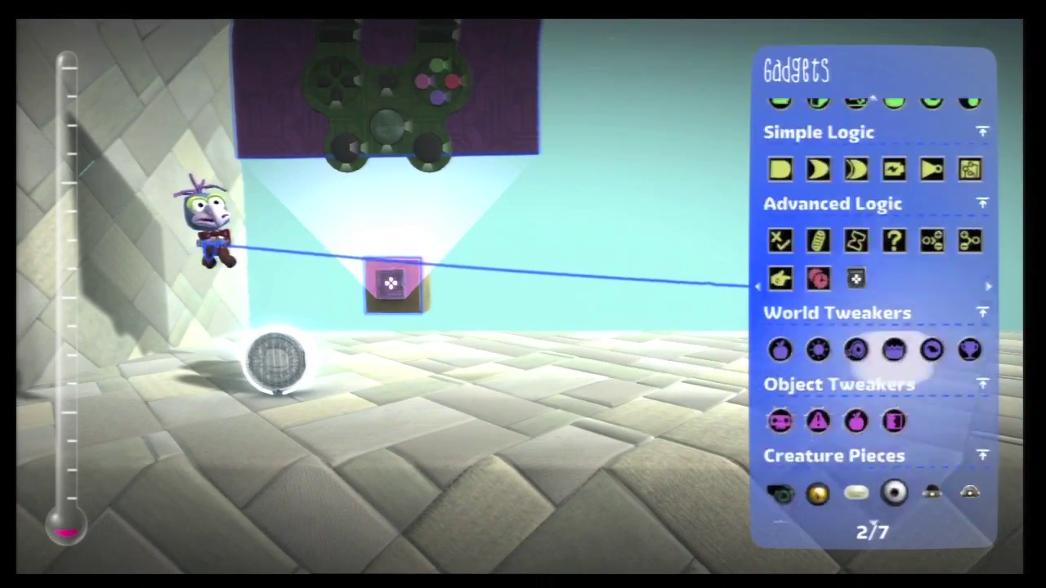
{"action": "key", "text": "Return"}
{"action": "key", "text": "Left"}
{"action": "key", "text": "Up"}
{"action": "key", "text": "Return"}
- Set the Anti-Gravity Tweaker's Dampening and Zero Buoyancy to 40%
{"action": "key", "text": "Down"}
{"action": "key", "text": "Right"}
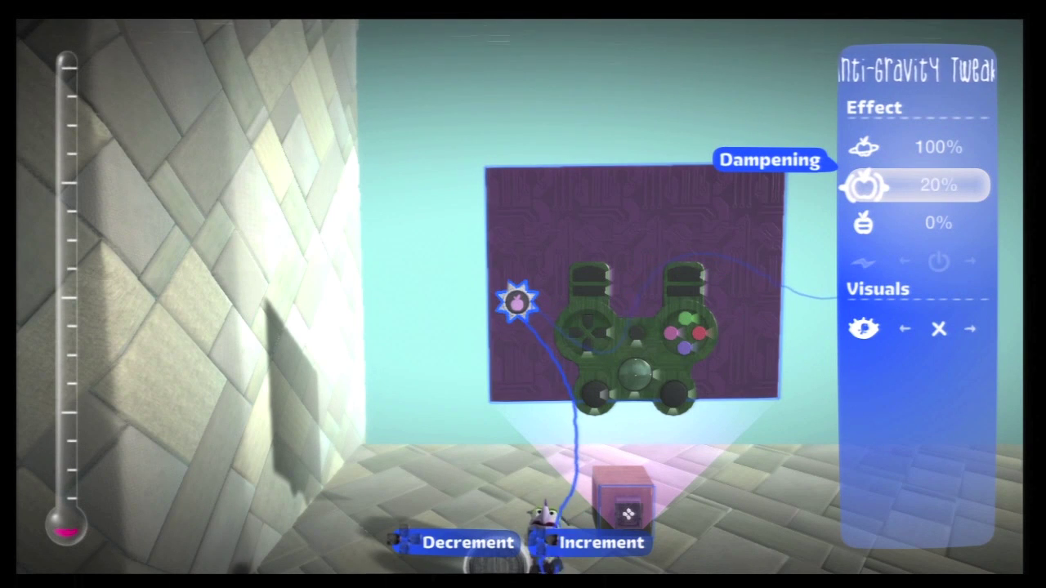
{"action": "key", "text": "Down"}
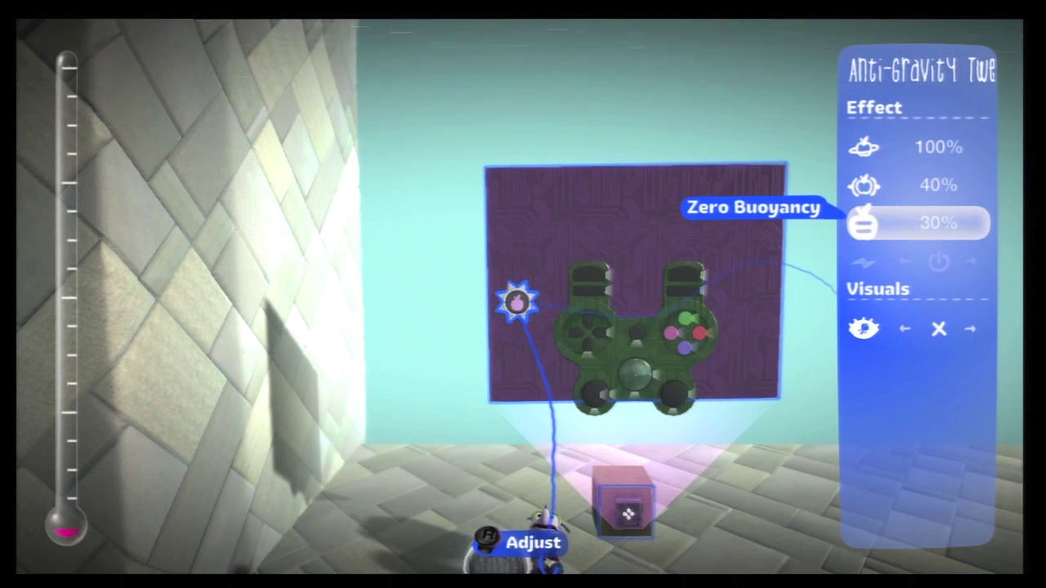
{"action": "key", "text": "Up"}
{"action": "key", "text": "Up"}
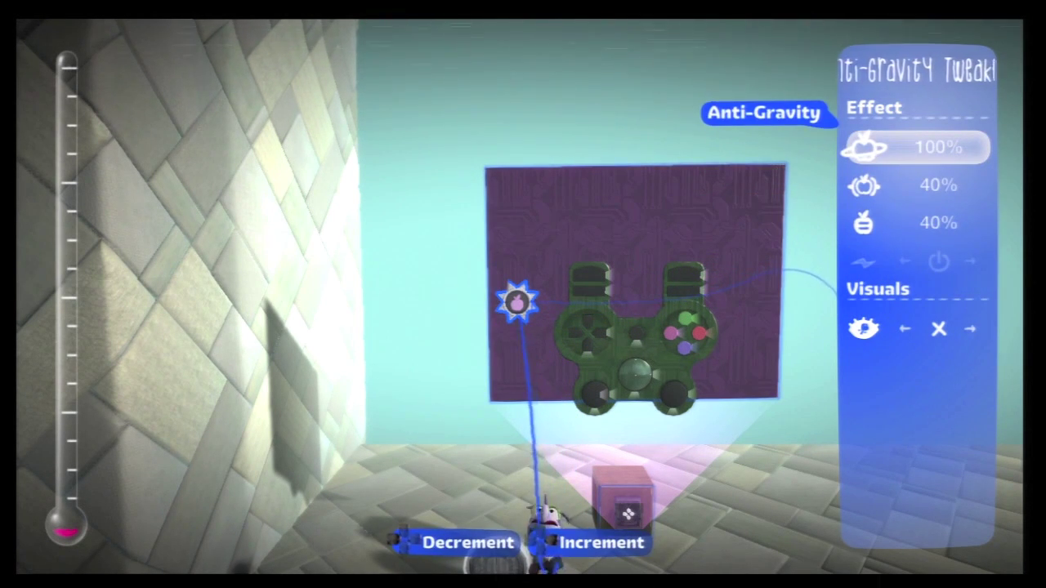
{"action": "key", "text": "Escape"}
- Place an Advanced Mover on the circuit board above the Anti-Gravity Tweaker
{"action": "key", "text": "Return"}
{"action": "key", "text": "Up"}
{"action": "key", "text": "Up"}
{"action": "key", "text": "Up"}
{"action": "key", "text": "Up"}
{"action": "key", "text": "Up"}
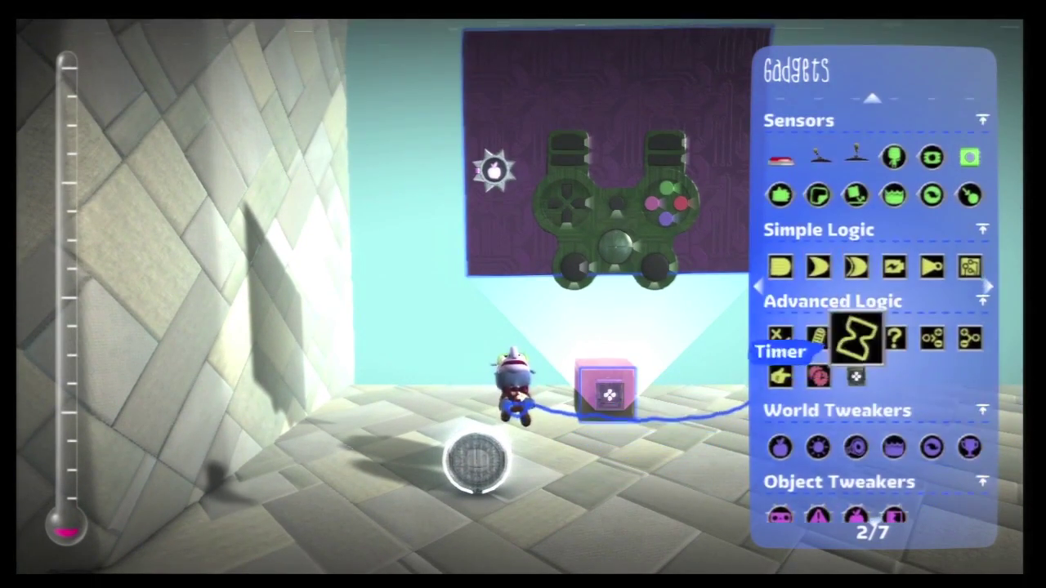
{"action": "key", "text": "Up"}
{"action": "key", "text": "Up"}
{"action": "key", "text": "Up"}
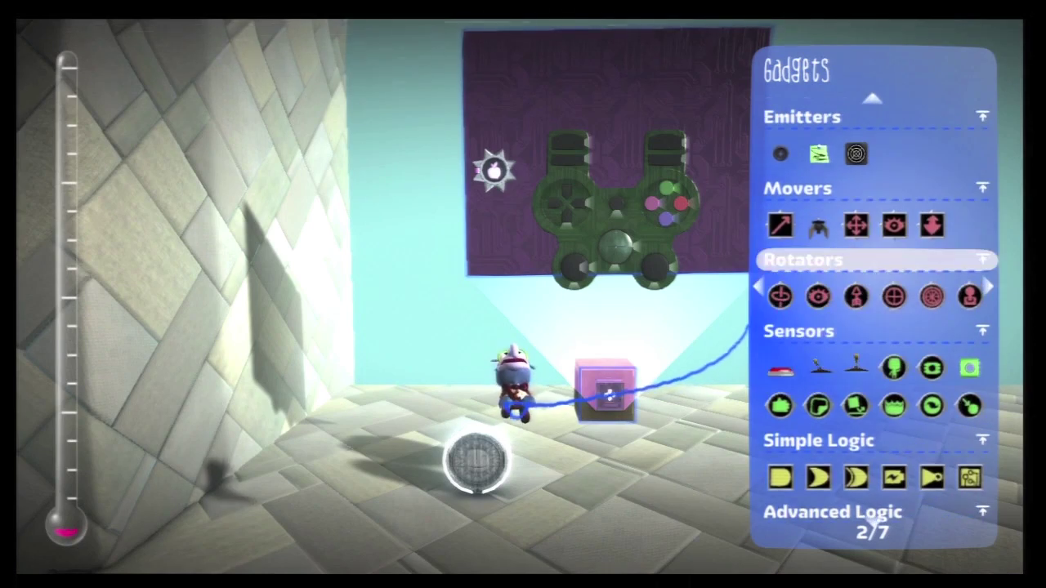
{"action": "key", "text": "Return"}
{"action": "key", "text": "Up"}
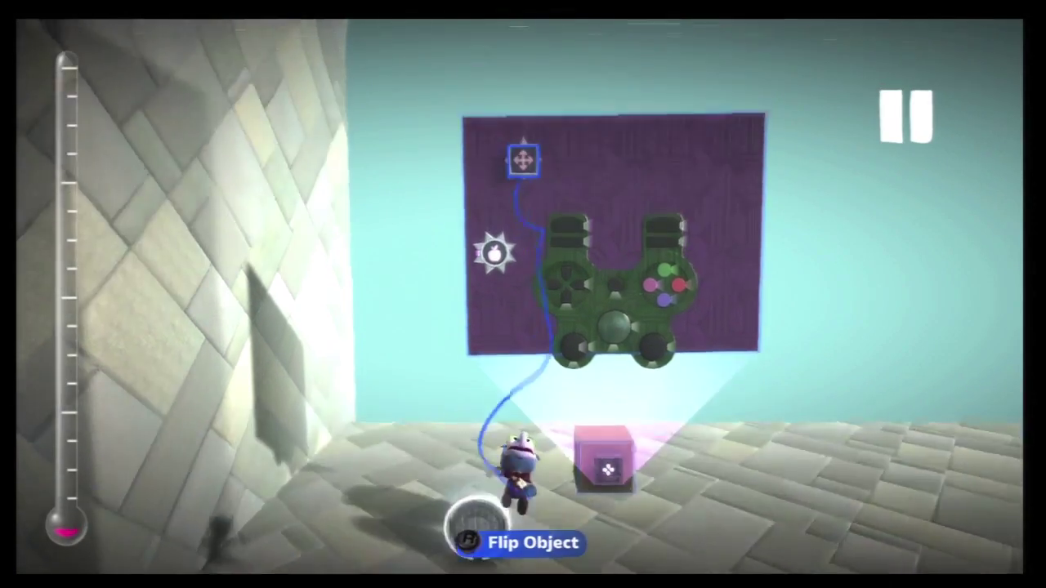
{"action": "key", "text": "Return"}
- Set the Advanced Mover's Acceleration and Deceleration to 100%
{"action": "key", "text": "Tab"}
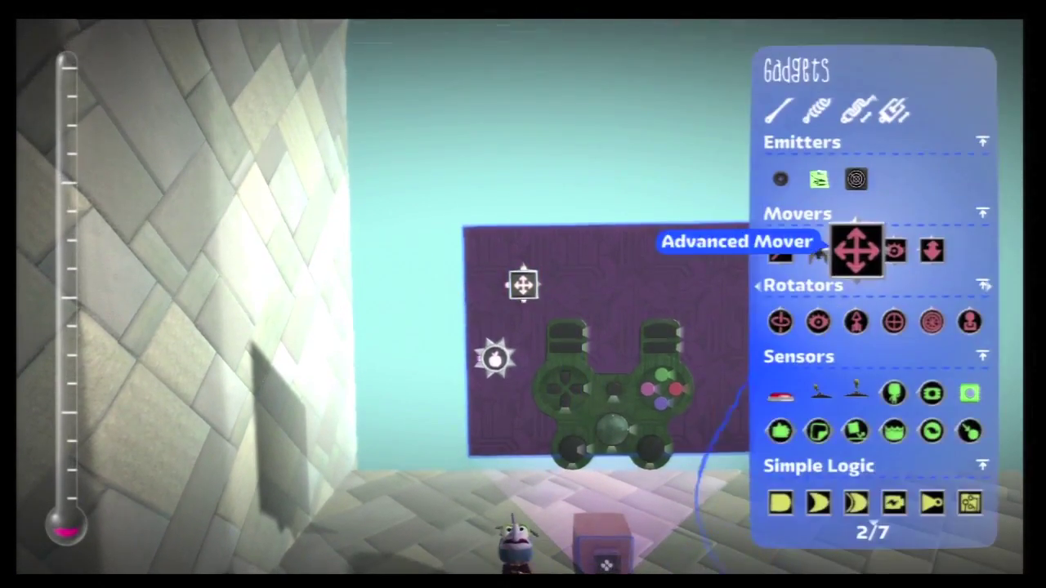
{"action": "key", "text": "Escape"}
{"action": "key", "text": "Return"}
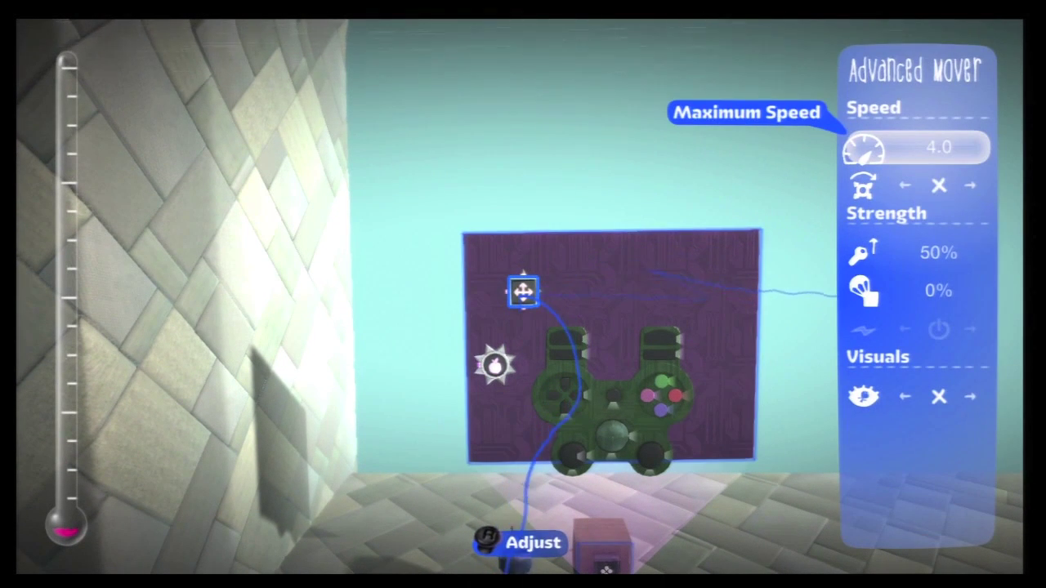
{"action": "key", "text": "Down"}
{"action": "key", "text": "Down"}
{"action": "key", "text": "Down"}
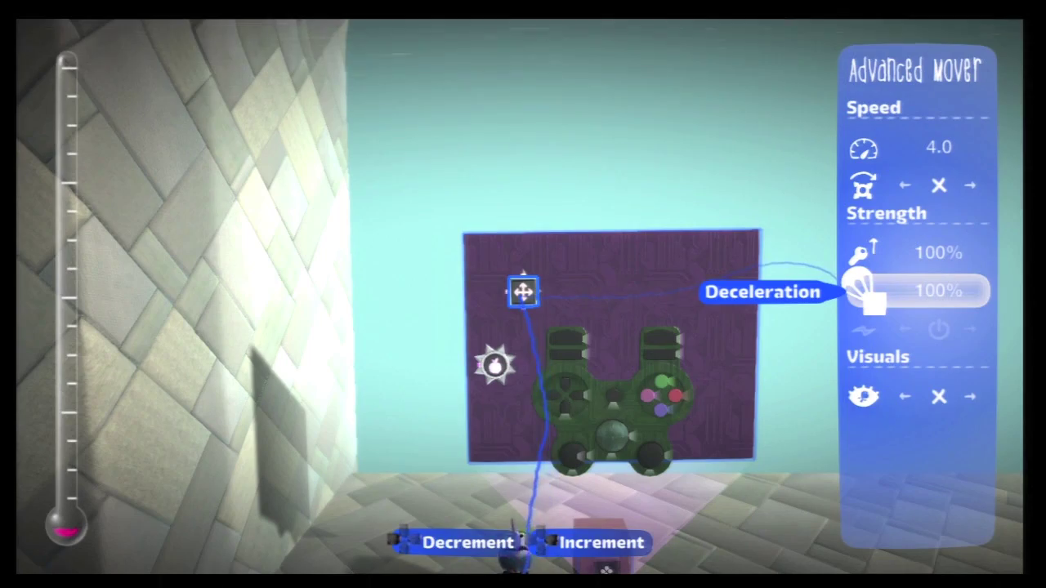
{"action": "key", "text": "Escape"}
- Wire both outputs of the controller's left stick to the Advanced Mover's direction inputs
{"action": "key", "text": "Left"}
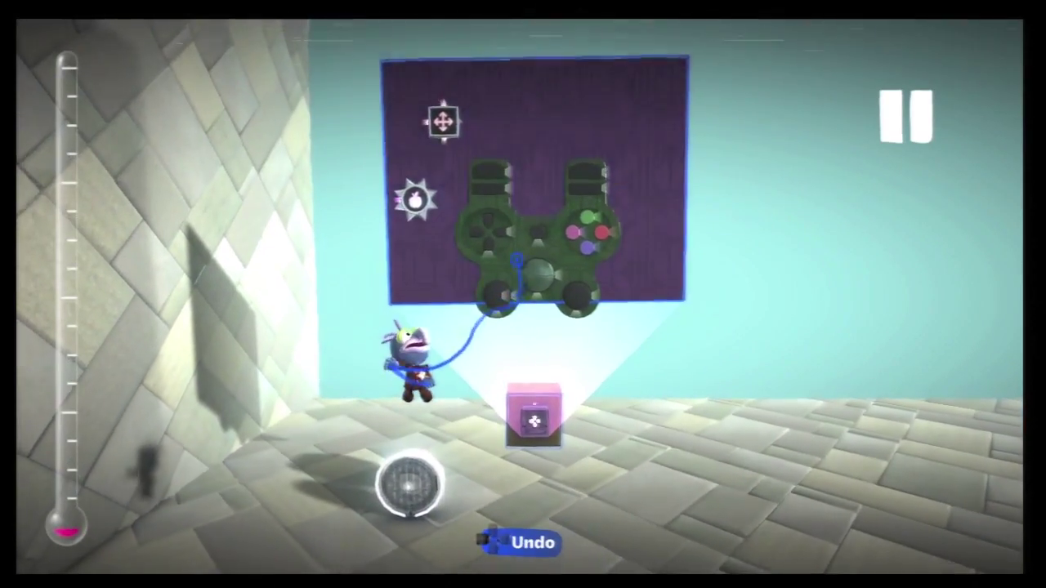
{"action": "key", "text": "Right"}
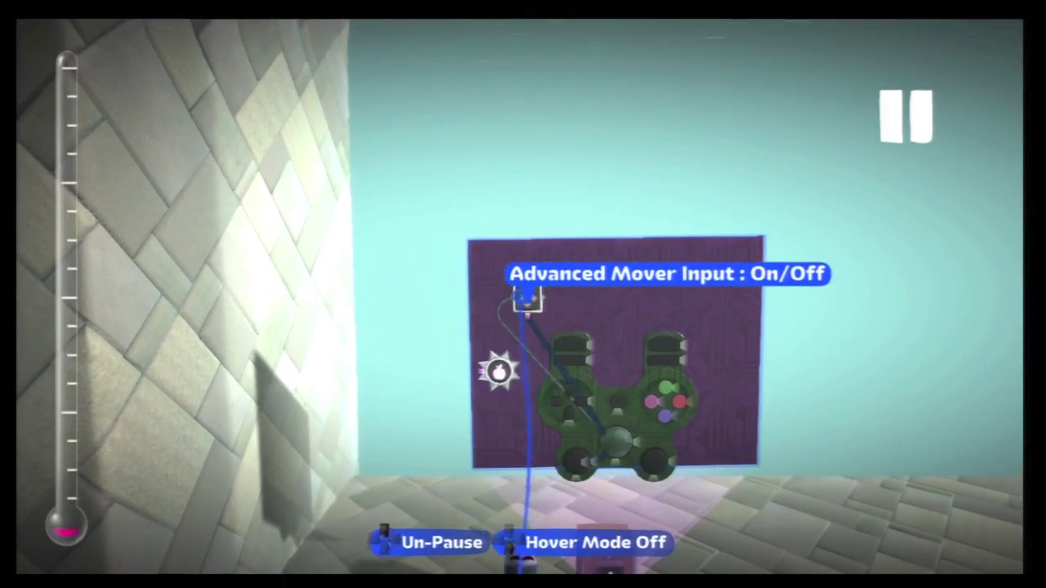
{"action": "key", "text": "Left"}
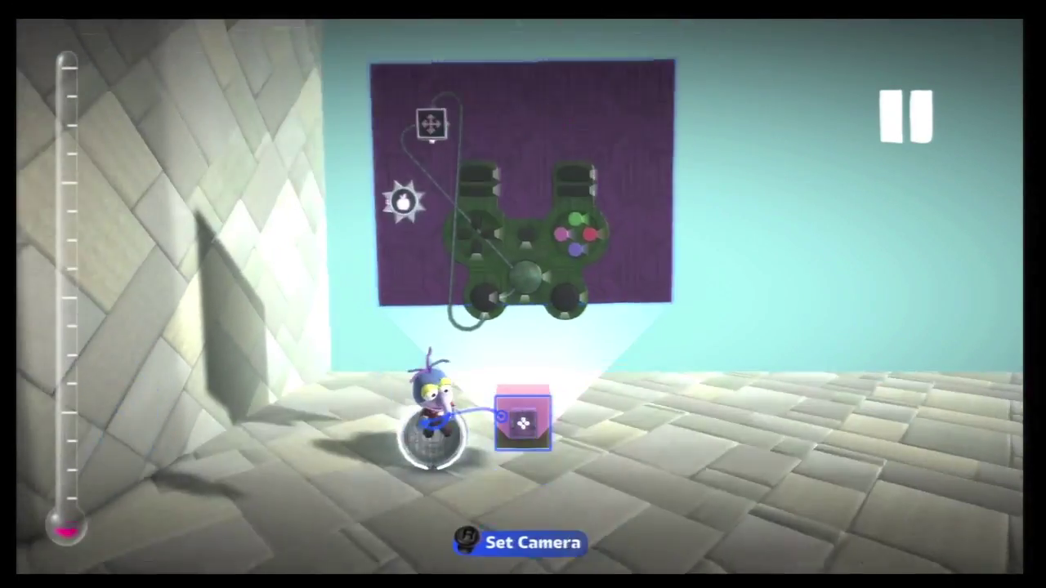
- Add a Joystick Rotator to the circuit board, on the opposite side from the Advanced Mover
{"action": "key", "text": "z"}
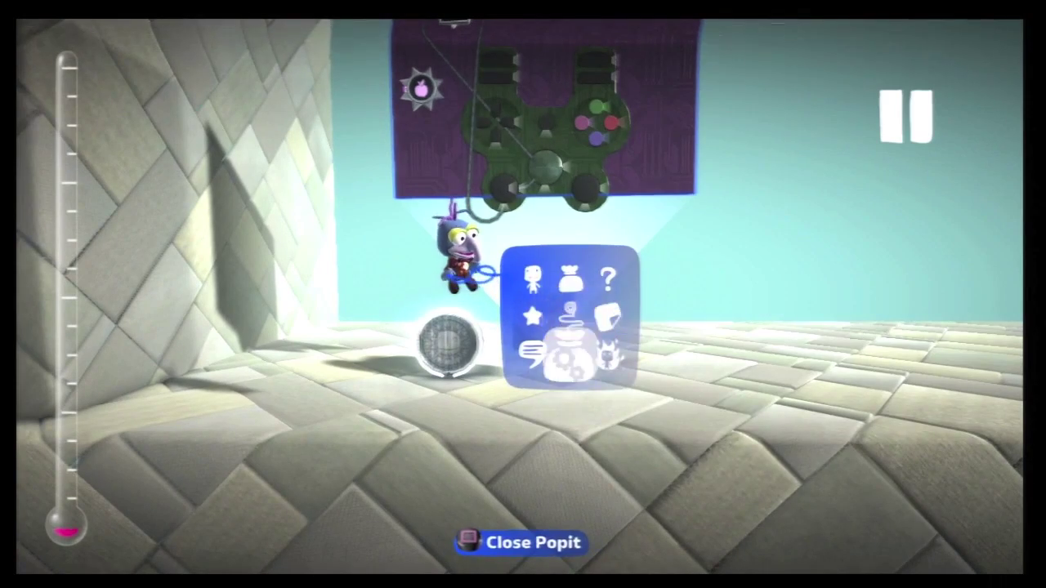
{"action": "left_click", "coordinate": [564, 343]}
{"action": "scroll", "coordinate": [855, 245], "scroll_direction": "down", "scroll_amount": 2}
{"action": "key", "text": "Right"}
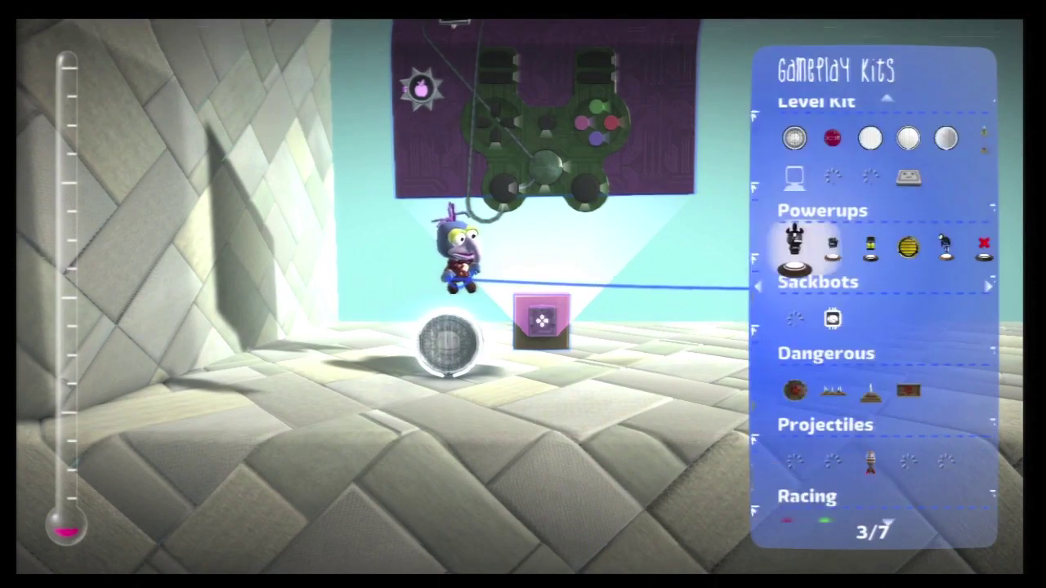
{"action": "key", "text": "Left"}
{"action": "left_click", "coordinate": [934, 269]}
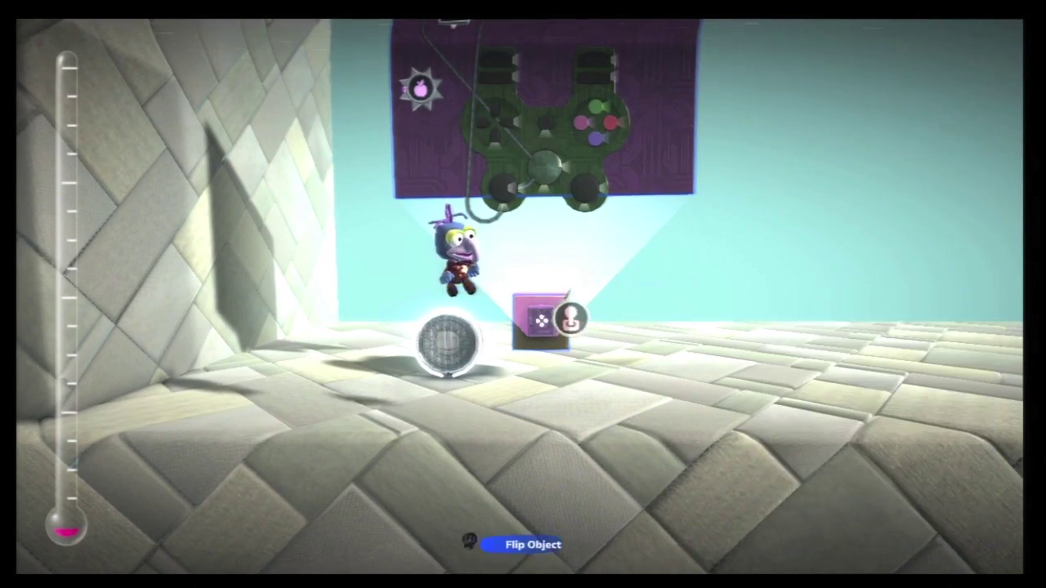
{"action": "key", "text": "z"}
- Set the Joystick Rotator's Rotation Speed to 900 and Acceleration to 100%, and wire the controller's right stick to its inputs
{"action": "key", "text": "Escape"}
{"action": "key", "text": "s"}
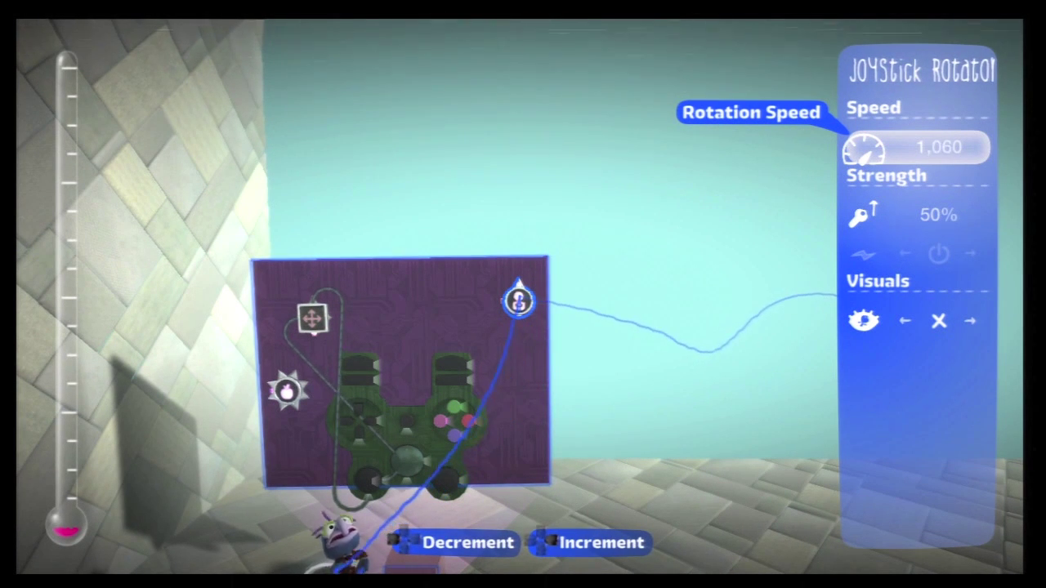
{"action": "key", "text": "Right"}
{"action": "key", "text": "Down"}
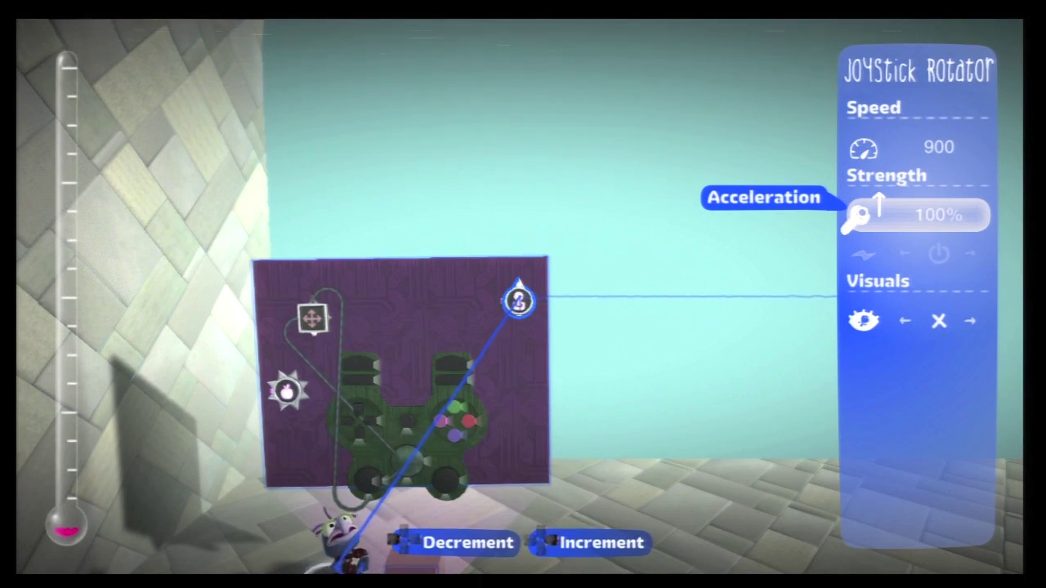
{"action": "key", "text": "Down"}
{"action": "key", "text": "Escape"}
{"action": "key", "text": "Escape"}
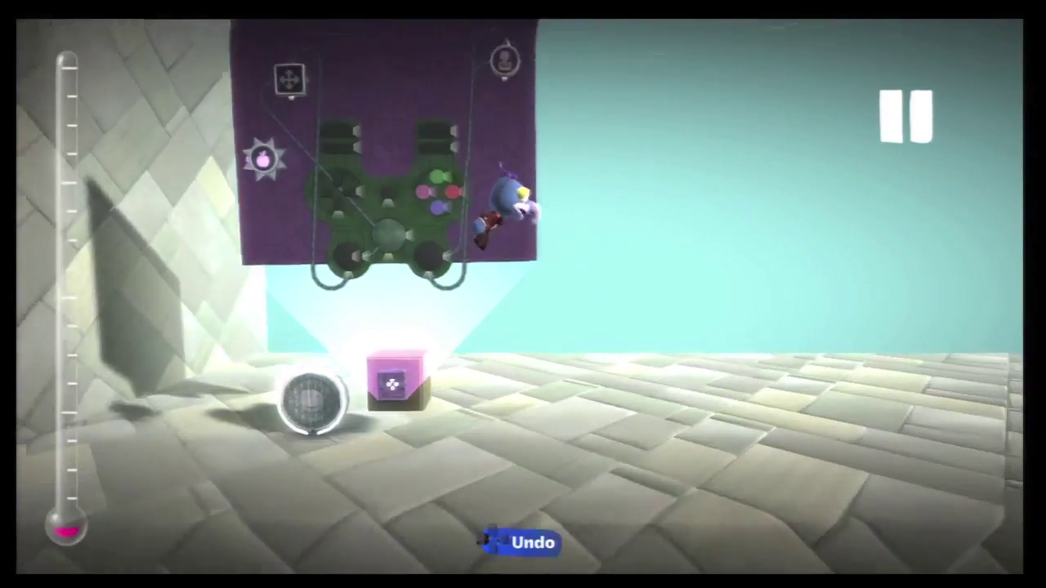
- Place a tiny thin block using the Square shape in the open space beside the circuit board
{"action": "key", "text": "s"}
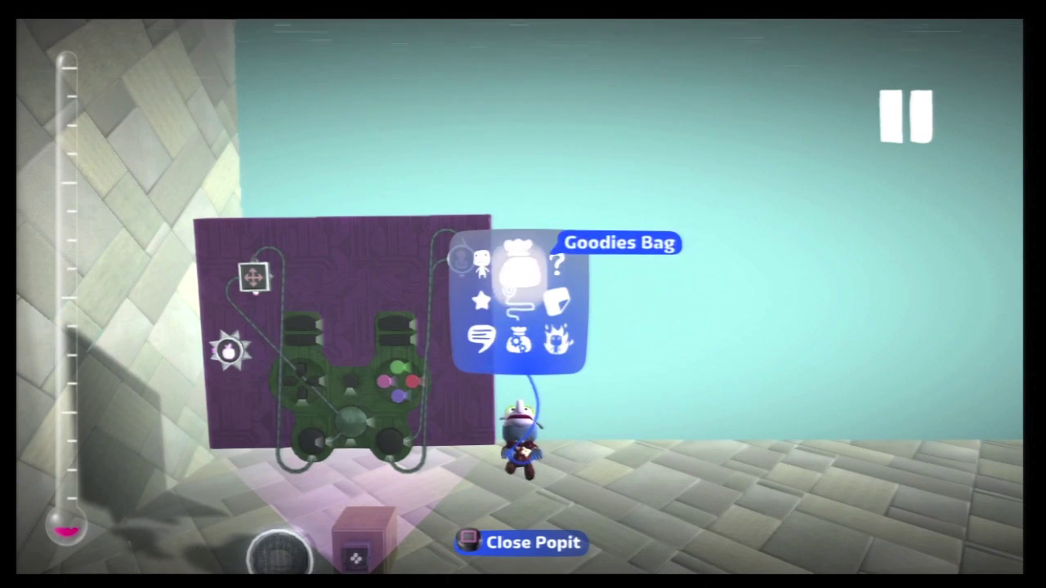
{"action": "key", "text": "Return"}
{"action": "key", "text": "Down"}
{"action": "key", "text": "Down"}
{"action": "key", "text": "Up"}
{"action": "key", "text": "Return"}
{"action": "key", "text": "Return"}
{"action": "key", "text": "Return"}
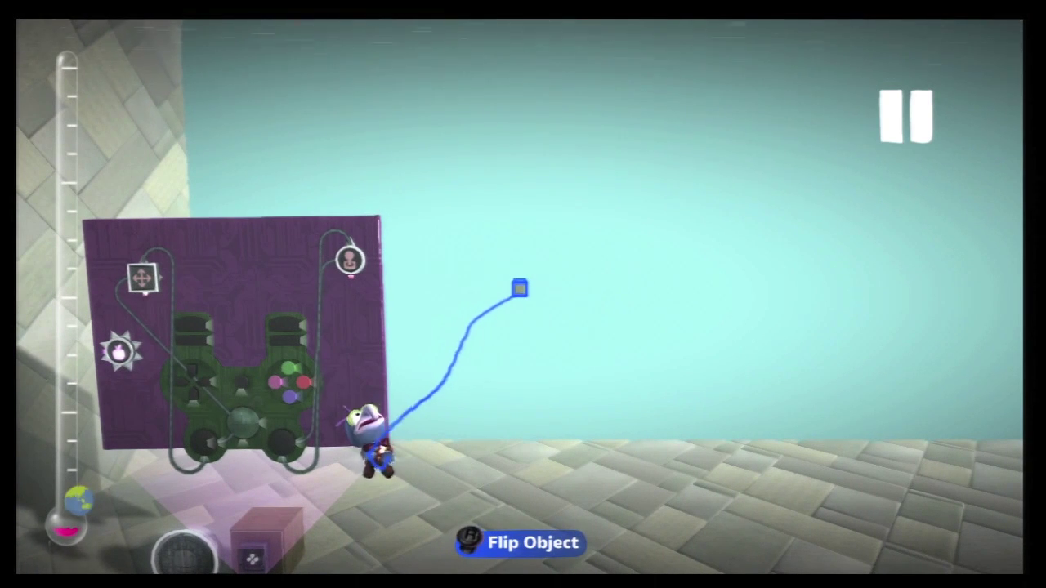
{"action": "key", "text": "Return"}
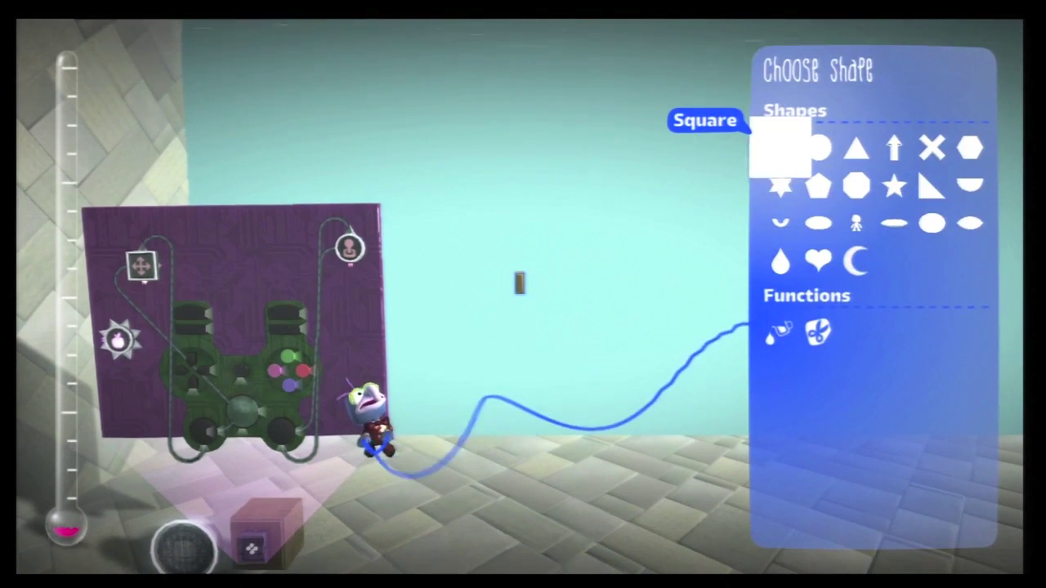
- Set the tiny block on fire with the hazard tool
{"action": "key", "text": "Escape"}
{"action": "key", "text": "Down"}
{"action": "key", "text": "Down"}
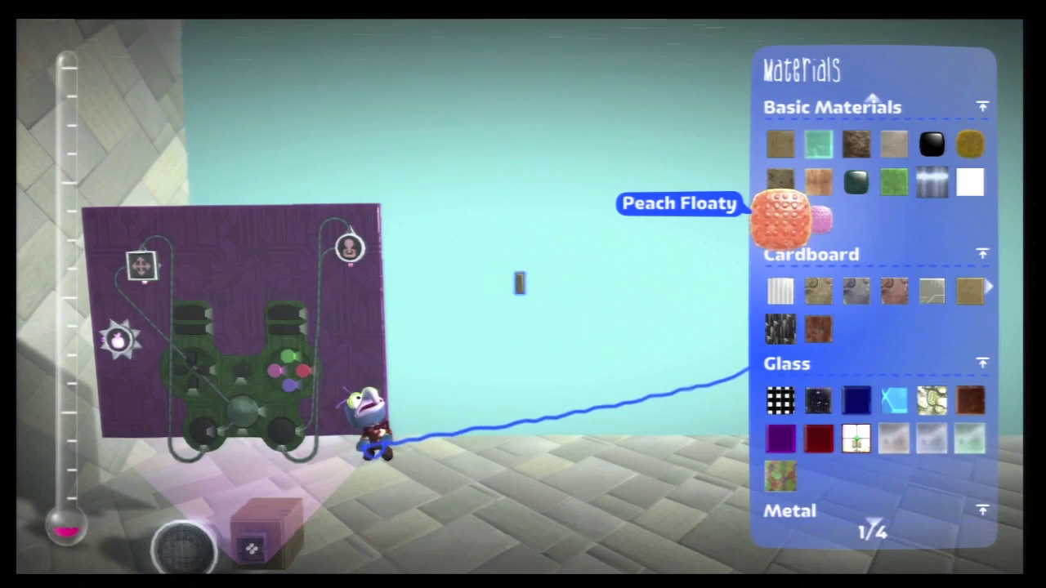
{"action": "key", "text": "Escape"}
{"action": "key", "text": "Return"}
{"action": "key", "text": "Left"}
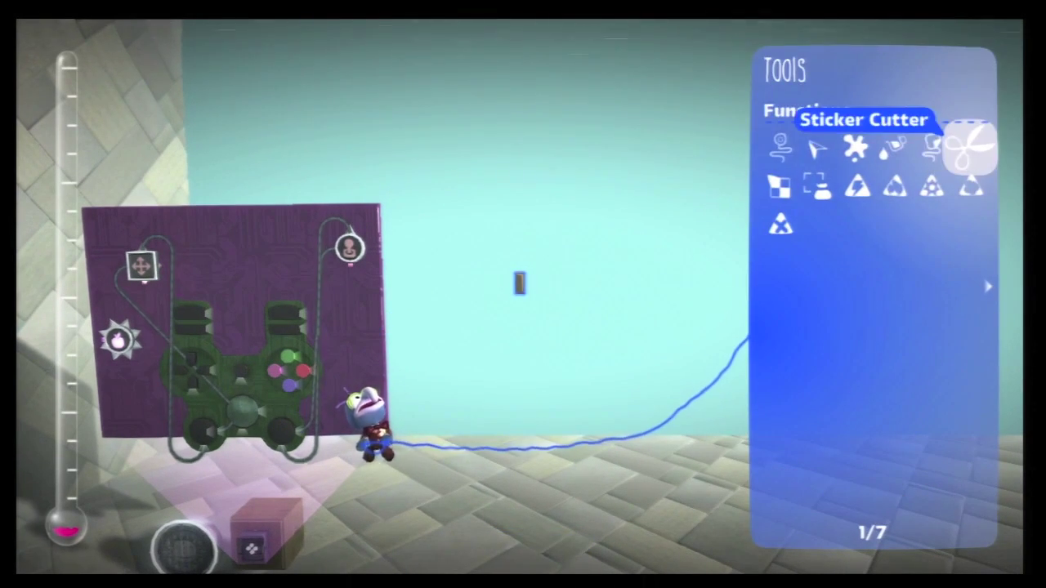
{"action": "key", "text": "Left"}
{"action": "key", "text": "Return"}
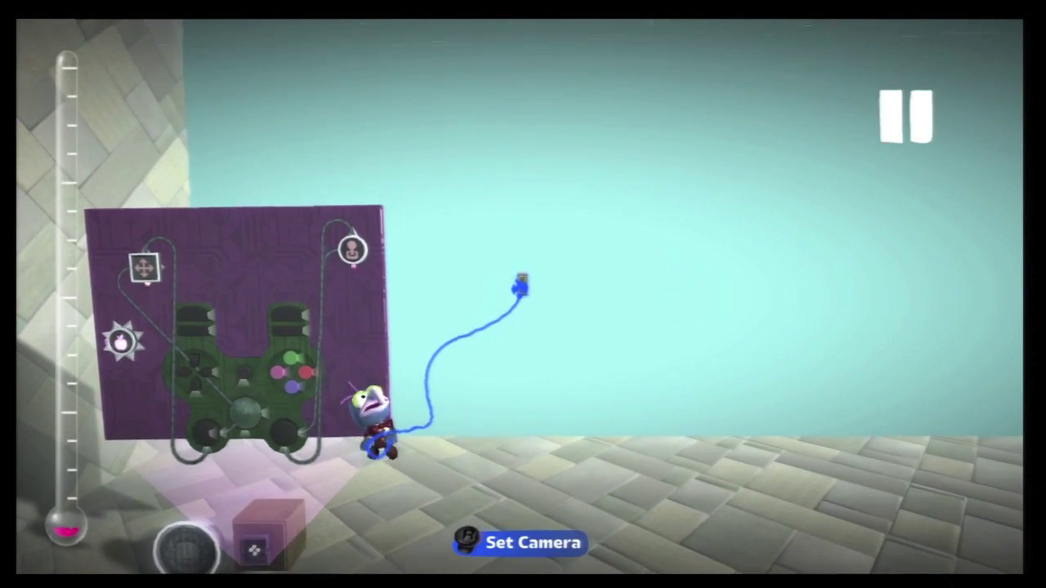
{"action": "key", "text": "Return"}
{"action": "key", "text": "Left"}
- Attach a Microchip gadget from the Simple Logic section to the burning block
{"action": "key", "text": "Escape"}
{"action": "key", "text": "Return"}
{"action": "key", "text": "Right"}
{"action": "key", "text": "Right"}
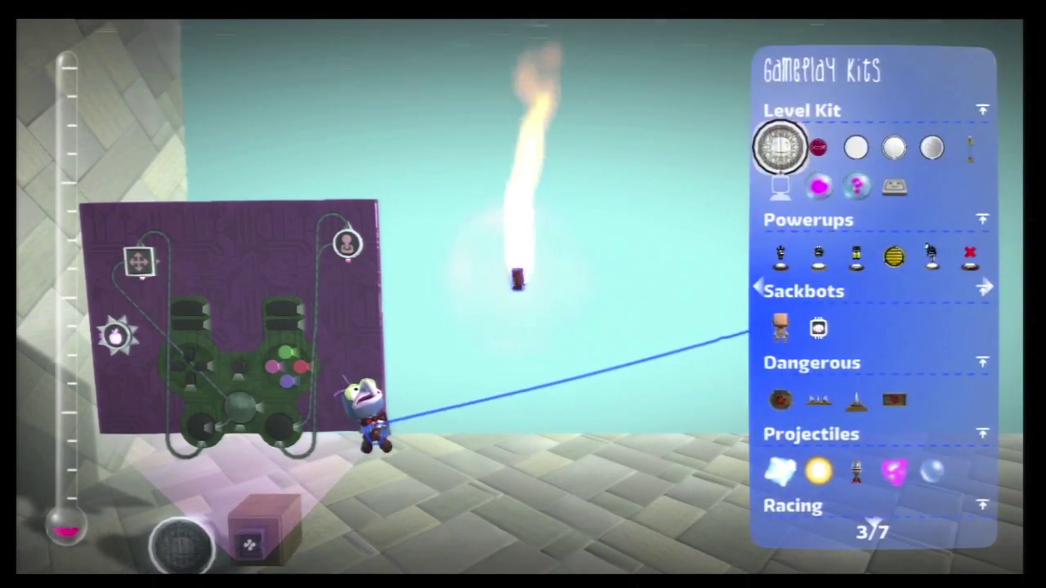
{"action": "key", "text": "Left"}
{"action": "key", "text": "Down"}
{"action": "key", "text": "Down"}
{"action": "key", "text": "Down"}
{"action": "key", "text": "Down"}
{"action": "key", "text": "Down"}
{"action": "key", "text": "Down"}
{"action": "key", "text": "Down"}
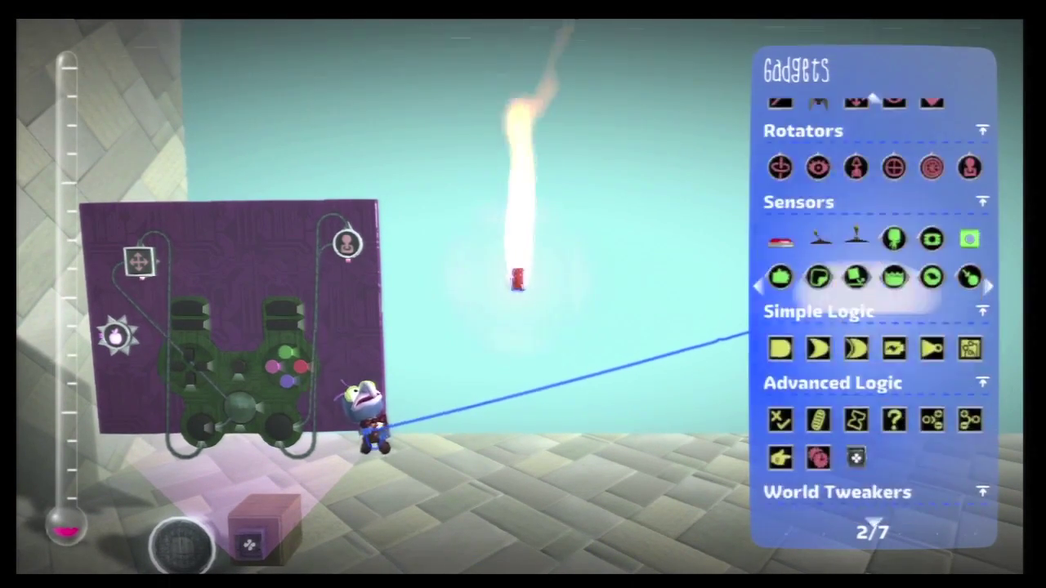
{"action": "key", "text": "Right"}
{"action": "key", "text": "Right"}
{"action": "key", "text": "Right"}
{"action": "key", "text": "Return"}
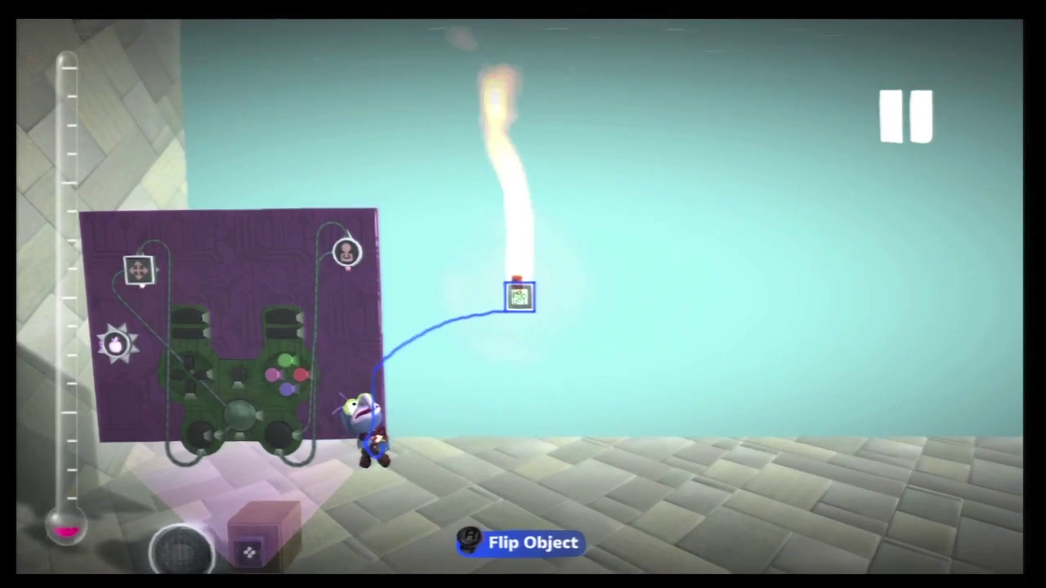
{"action": "key", "text": "Return"}
- Add an Impact Sensor to the middle of the burning block's open circuit board
{"action": "key", "text": "Return"}
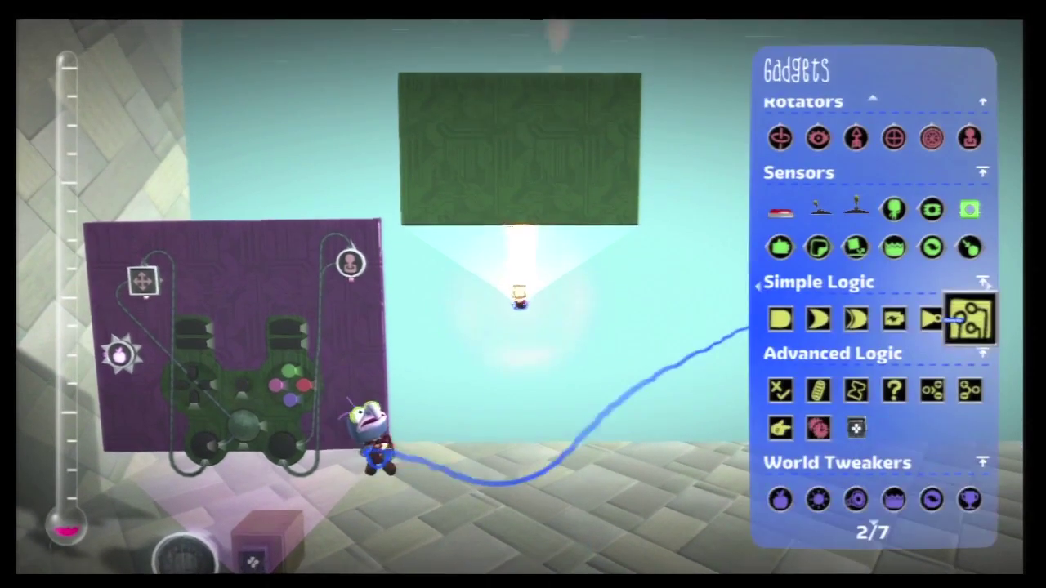
{"action": "key", "text": "Left"}
{"action": "key", "text": "Left"}
{"action": "key", "text": "Left"}
{"action": "key", "text": "Up"}
{"action": "key", "text": "Return"}
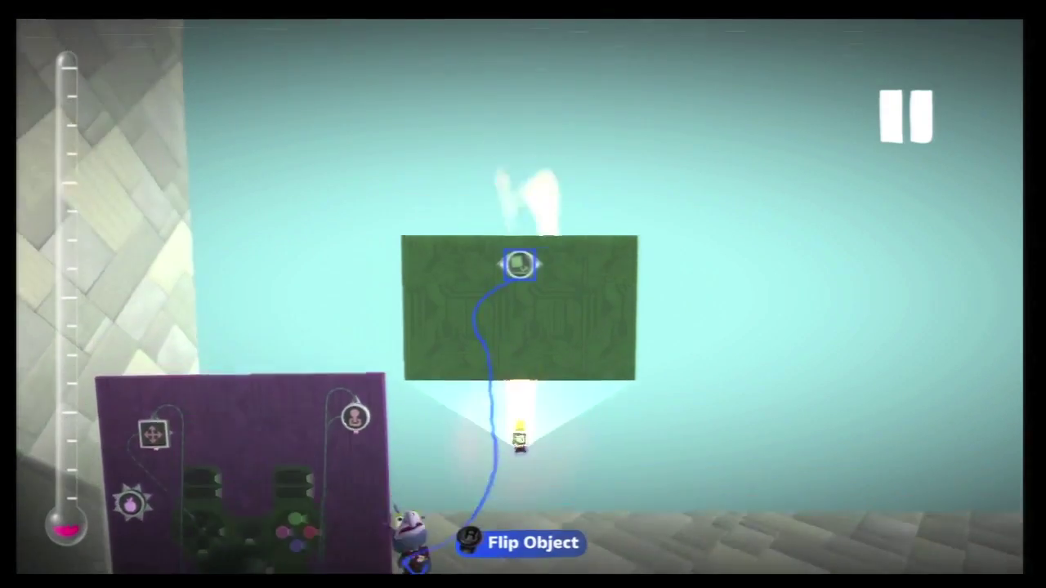
{"action": "key", "text": "Return"}
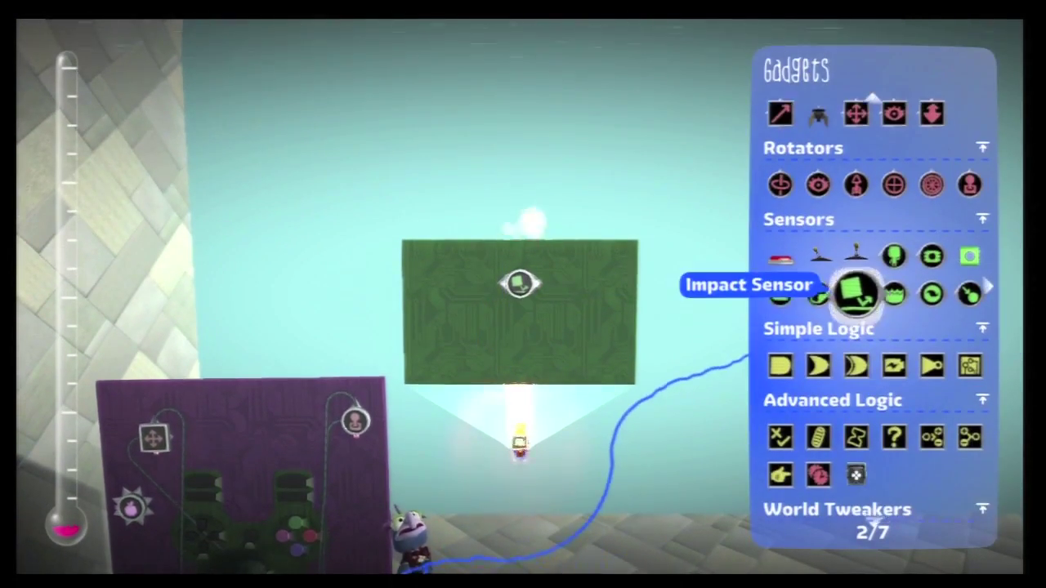
- Place an Anti-Gravity Tweaker beside the Impact Sensor on the burning block's circuit board
{"action": "key", "text": "Down"}
{"action": "key", "text": "Down"}
{"action": "key", "text": "Down"}
{"action": "key", "text": "Down"}
{"action": "key", "text": "Down"}
{"action": "key", "text": "Return"}
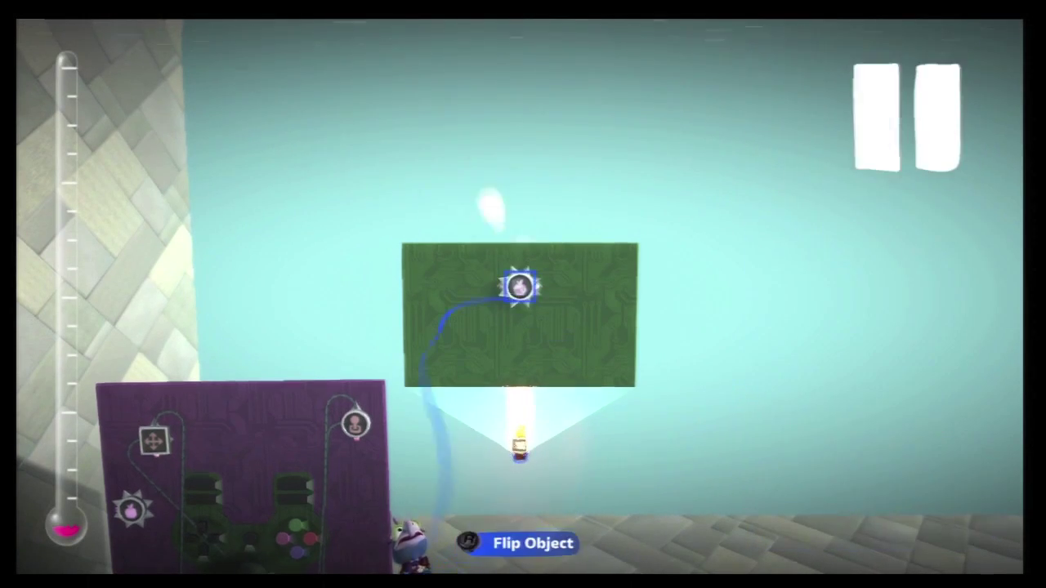
{"action": "key", "text": "Return"}
- Place a Destroyer on the burning block's circuit board, across the Impact Sensor from the Anti-Gravity Tweaker
{"action": "key", "text": "Return"}
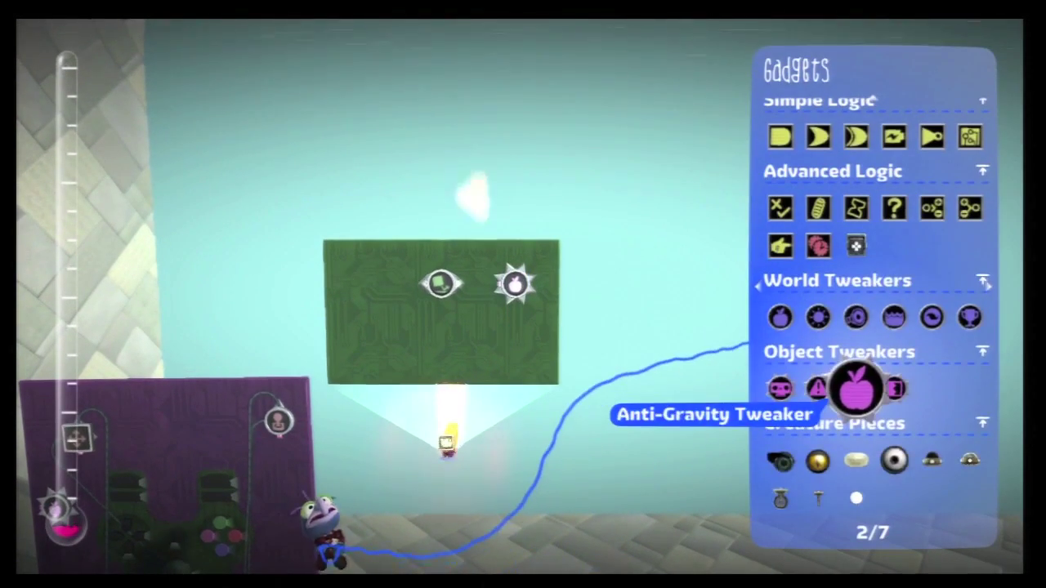
{"action": "key", "text": "Up"}
{"action": "key", "text": "Up"}
{"action": "key", "text": "Up"}
{"action": "key", "text": "Down"}
{"action": "key", "text": "Down"}
{"action": "key", "text": "Down"}
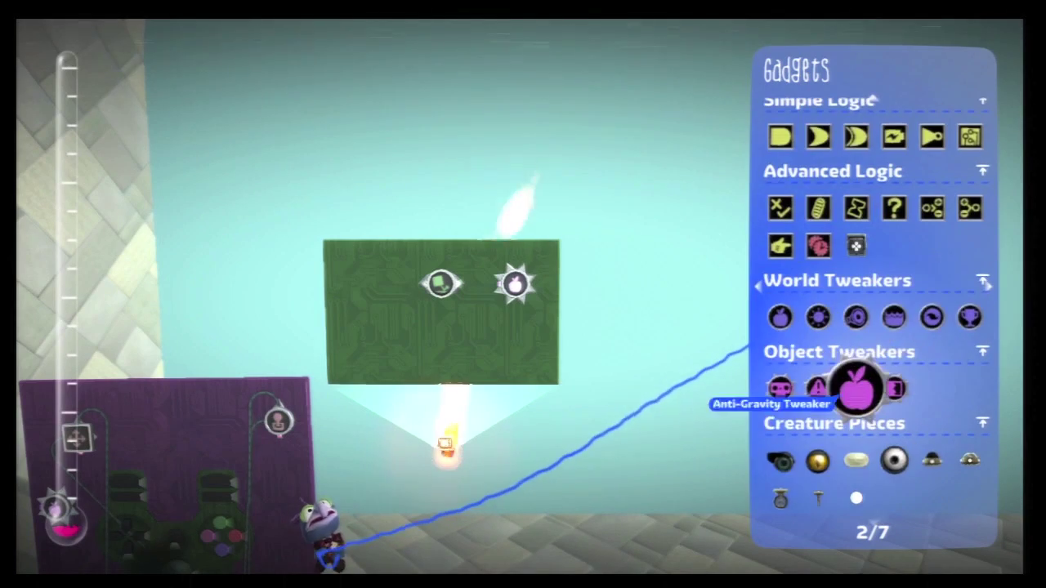
{"action": "key", "text": "Left"}
{"action": "key", "text": "Left"}
{"action": "key", "text": "Return"}
{"action": "key", "text": "Return"}
{"action": "key", "text": "Left"}
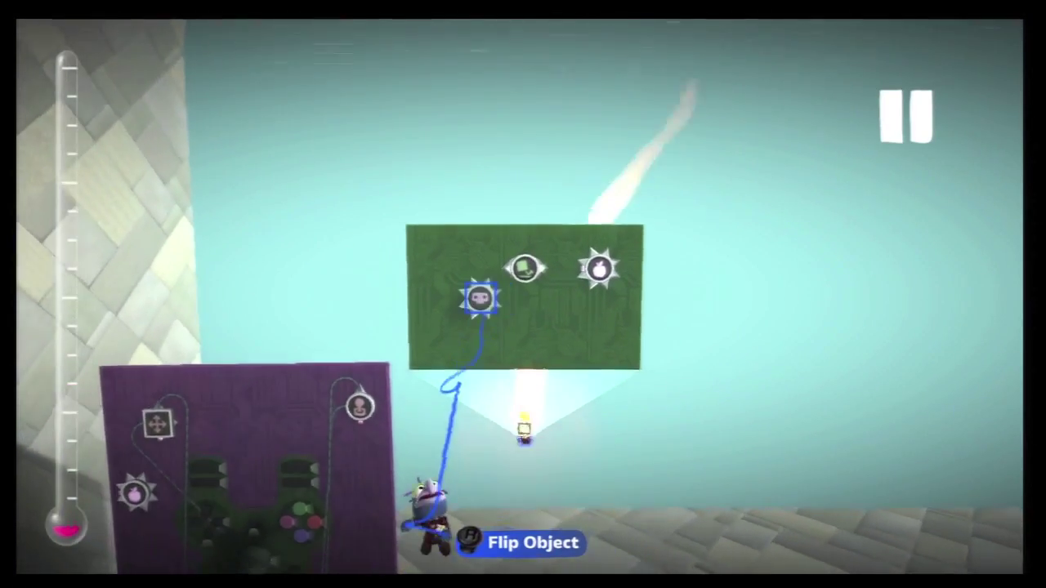
{"action": "key", "text": "Escape"}
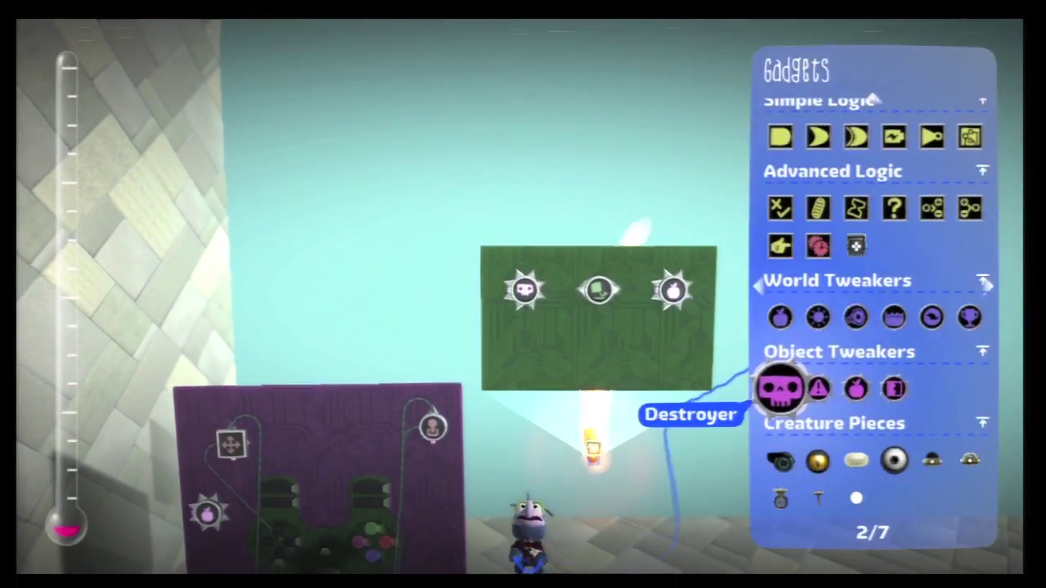
{"action": "key", "text": "Escape"}
- Set the Destroyer's Include Rigid Connections to Yes and its Destroy Effect to Explode
{"action": "key", "text": "Return"}
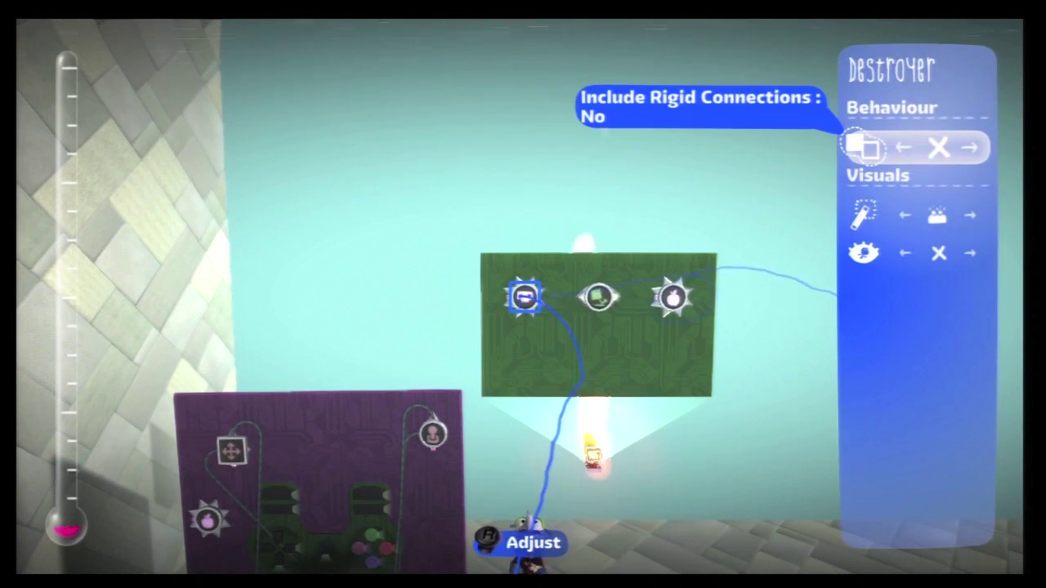
{"action": "key", "text": "Down"}
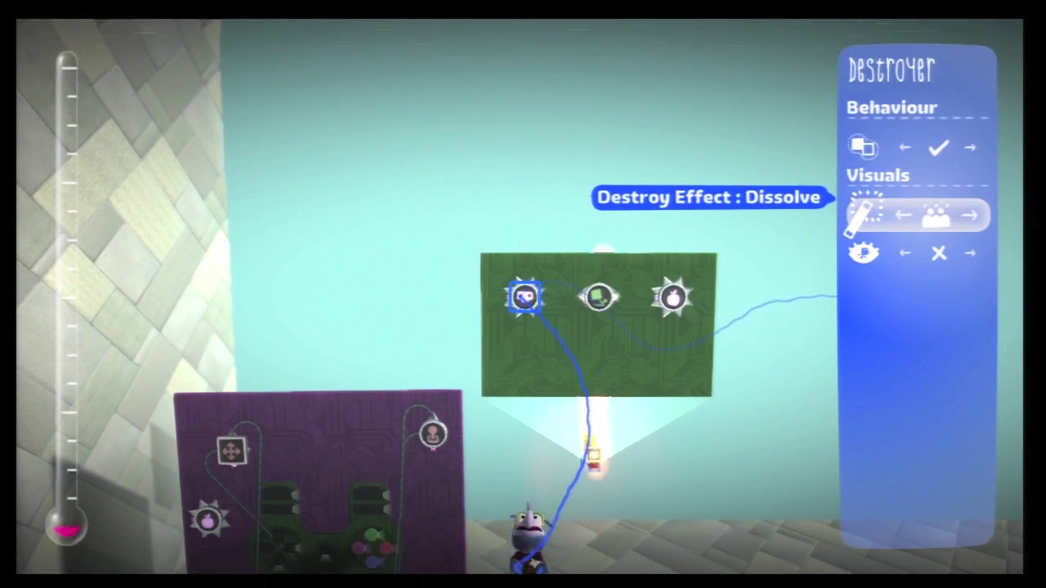
{"action": "key", "text": "Up"}
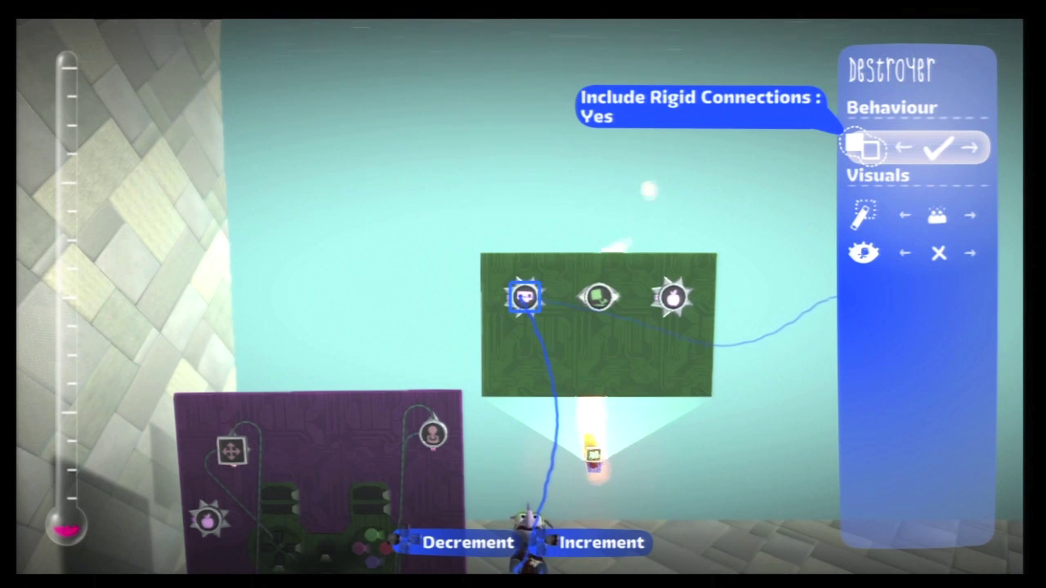
{"action": "key", "text": "Down"}
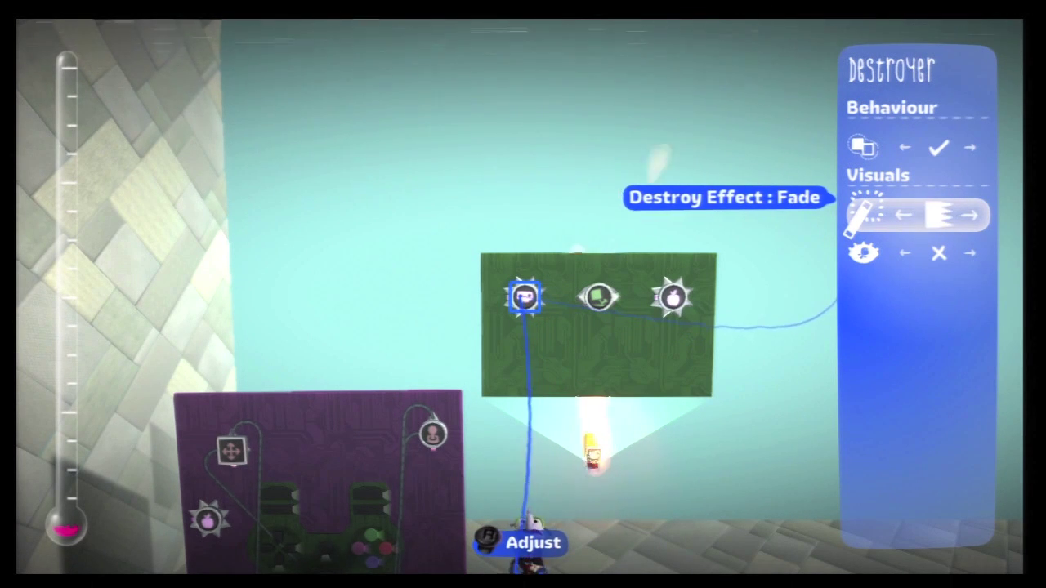
{"action": "key", "text": "Down"}
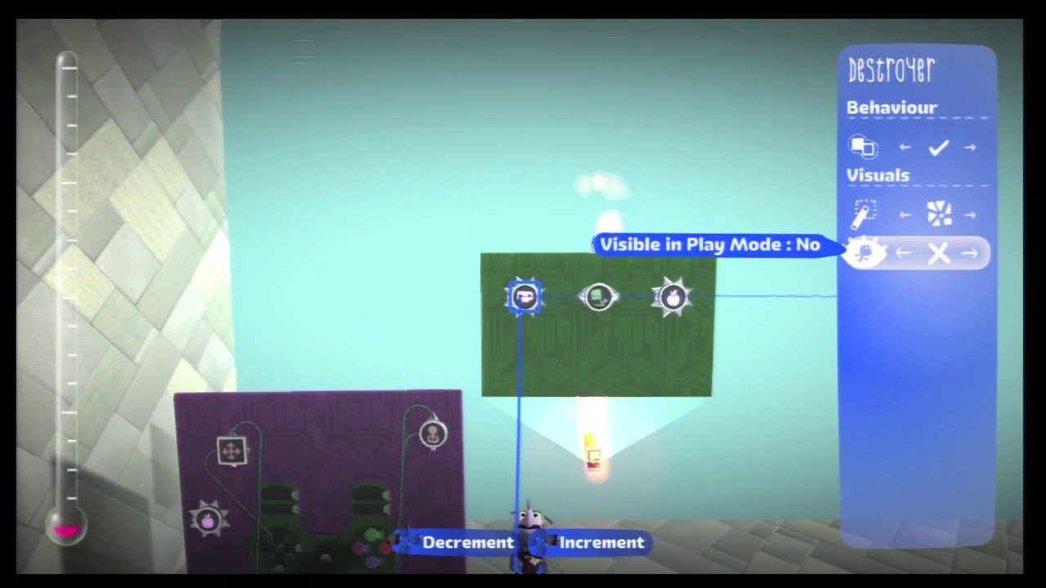
{"action": "key", "text": "Up"}
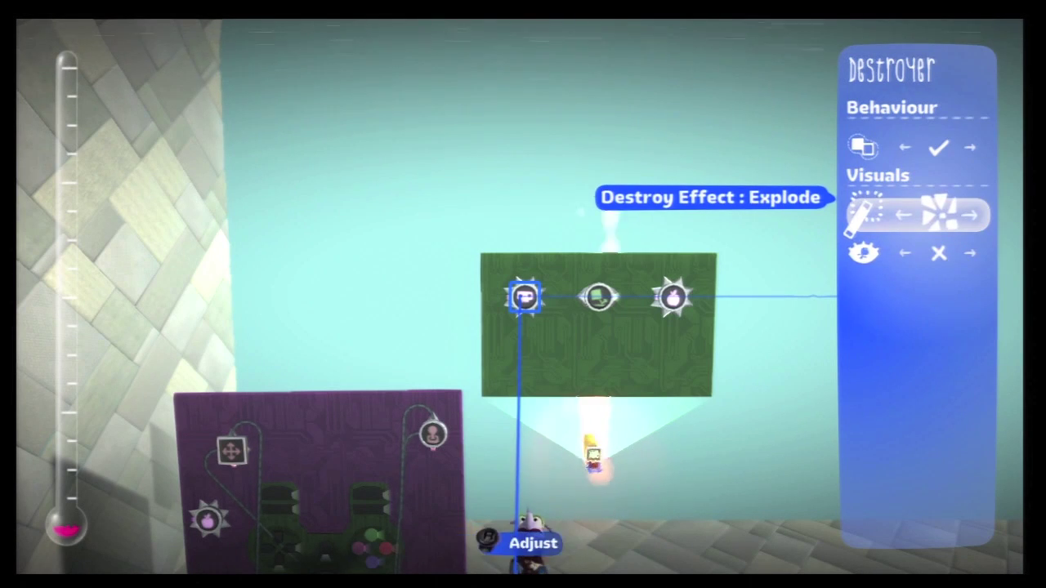
{"action": "key", "text": "Escape"}
- Review the Impact Sensor's settings with Include Rigid Connections at Yes, and wire its output to the Destroyer
{"action": "key", "text": "Return"}
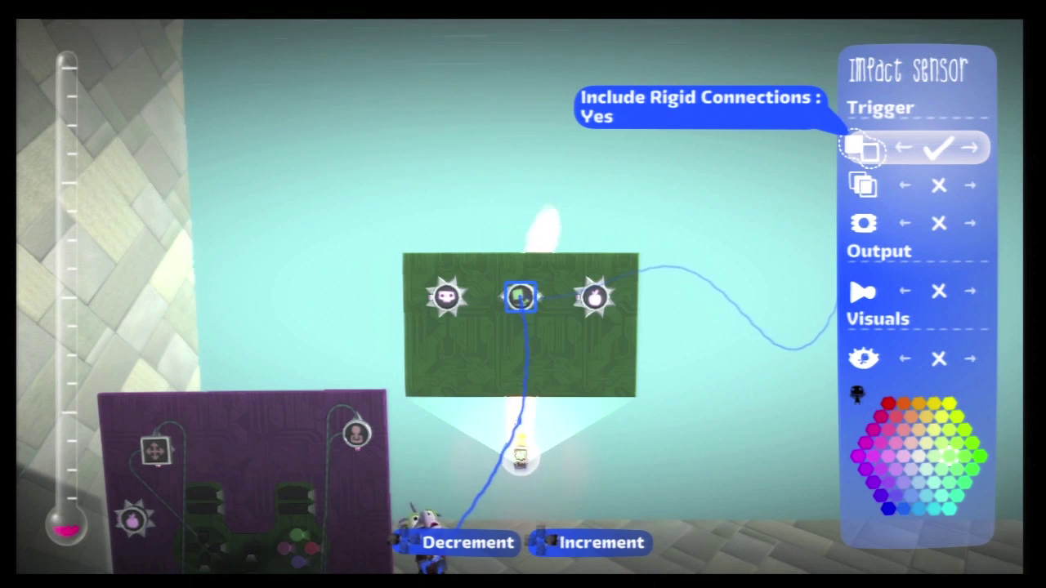
{"action": "key", "text": "Down"}
{"action": "key", "text": "Down"}
{"action": "key", "text": "Down"}
{"action": "key", "text": "Down"}
{"action": "key", "text": "Down"}
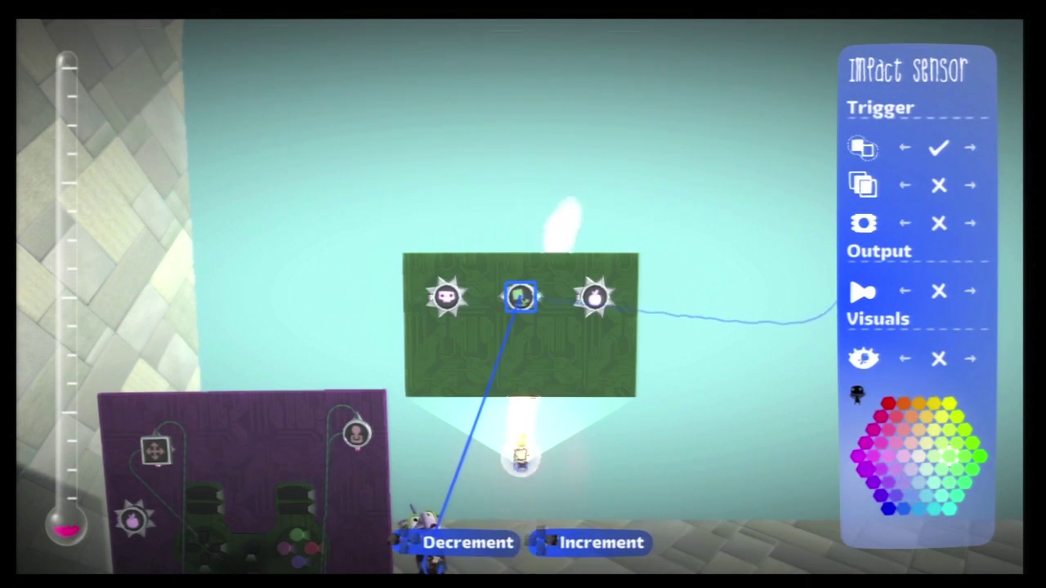
{"action": "key", "text": "Escape"}
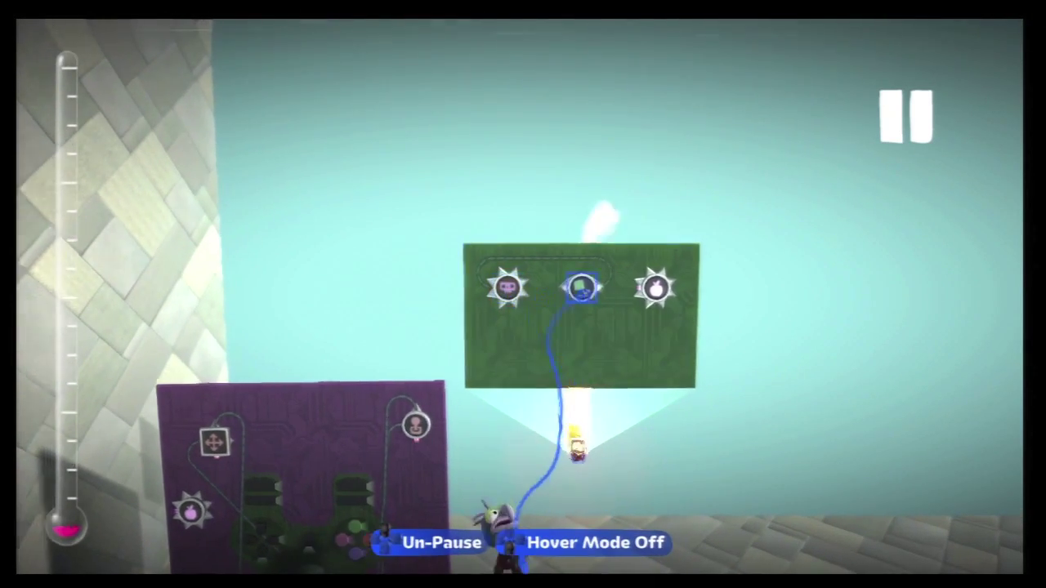
- Check the Anti-Gravity Tweaker's Anti-Gravity and Dampening settings on the burning block's circuit board
{"action": "left_click", "coordinate": [541, 288]}
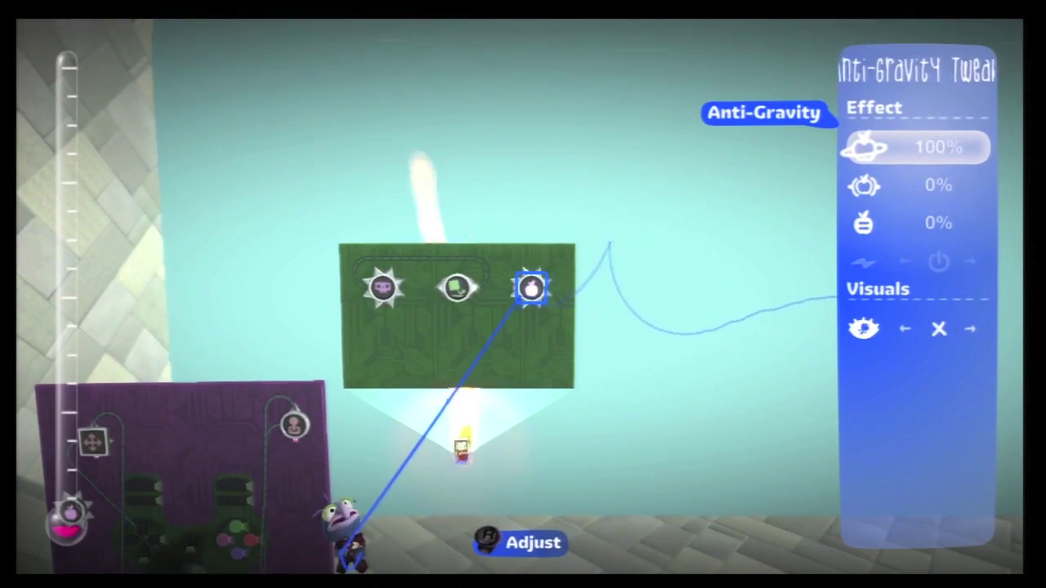
{"action": "key", "text": "Down"}
{"action": "key", "text": "Down"}
{"action": "key", "text": "Up"}
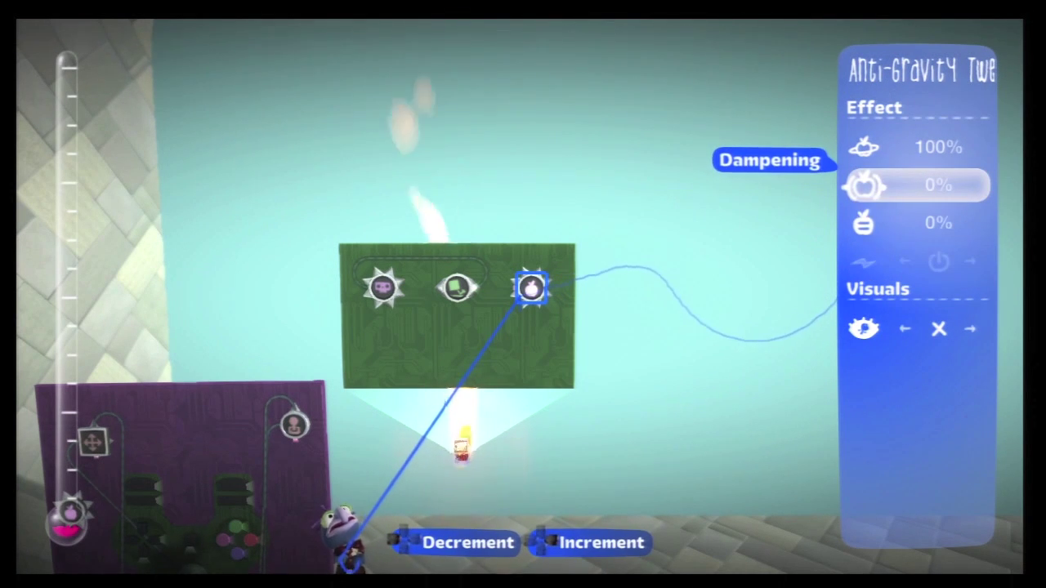
{"action": "key", "text": "Escape"}
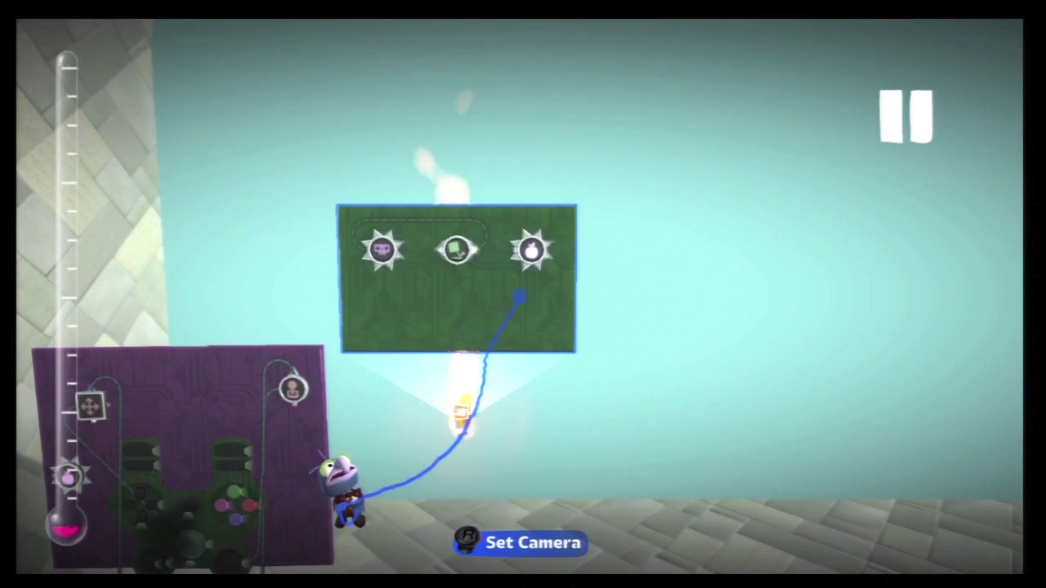
- Save the burning block with Capture Object, and delete the original from the level
{"action": "key", "text": "Return"}
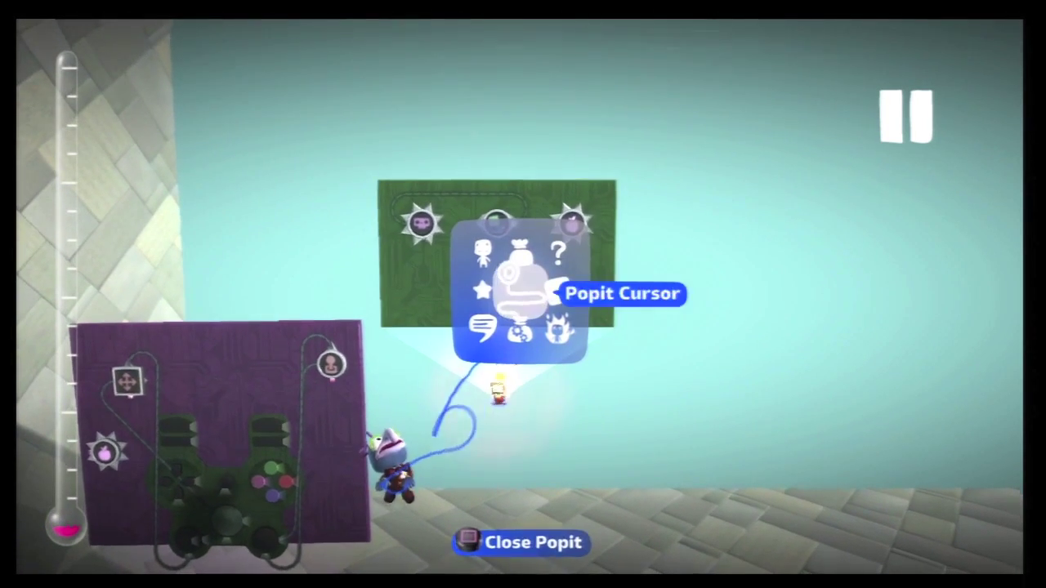
{"action": "key", "text": "Return"}
{"action": "key", "text": "Left"}
{"action": "key", "text": "Left"}
{"action": "key", "text": "Return"}
{"action": "key", "text": "Return"}
{"action": "key", "text": "Escape"}
{"action": "key", "text": "Return"}
{"action": "key", "text": "Delete"}
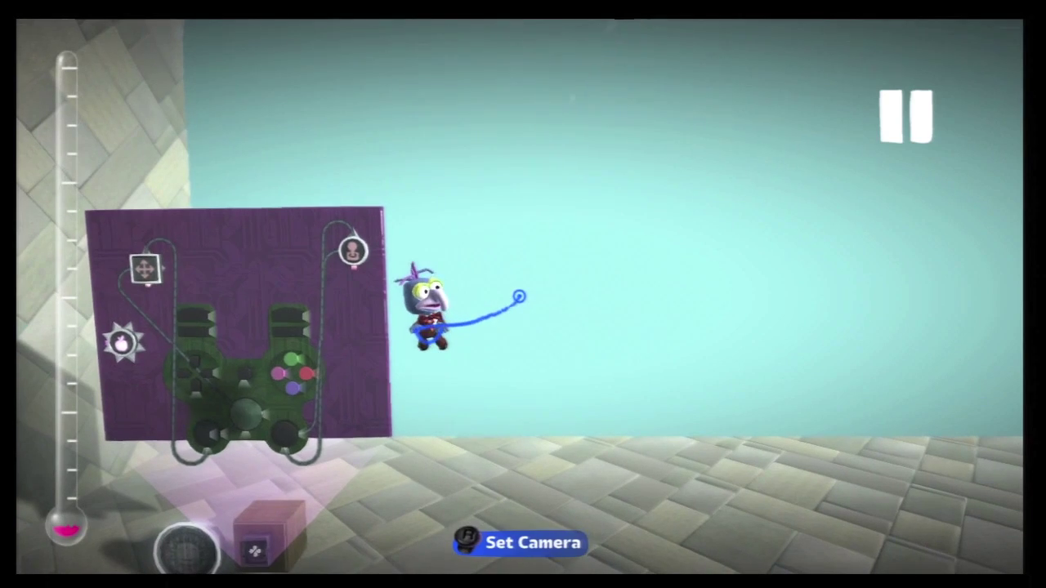
- Place an Emitter on the controller's circuit board, above the Controlinator between the Advanced Mover and the Joystick Rotator
{"action": "key", "text": "Return"}
{"action": "key", "text": "Escape"}
{"action": "key", "text": "Return"}
{"action": "key", "text": "Down"}
{"action": "key", "text": "Return"}
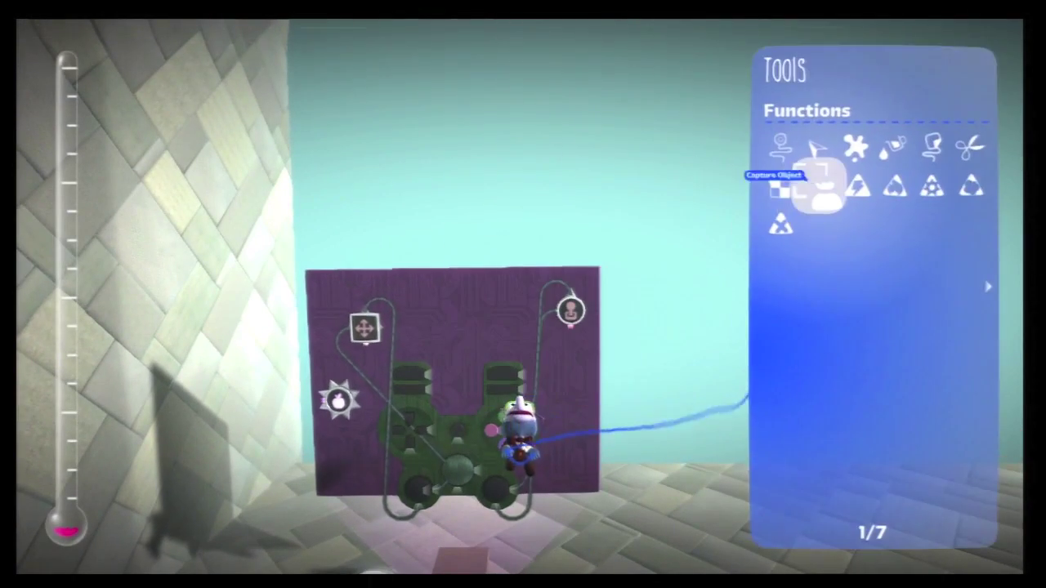
{"action": "key", "text": "Right"}
{"action": "key", "text": "Up"}
{"action": "key", "text": "Up"}
{"action": "key", "text": "Up"}
{"action": "key", "text": "Up"}
{"action": "key", "text": "Up"}
{"action": "key", "text": "Up"}
{"action": "key", "text": "Up"}
{"action": "key", "text": "Up"}
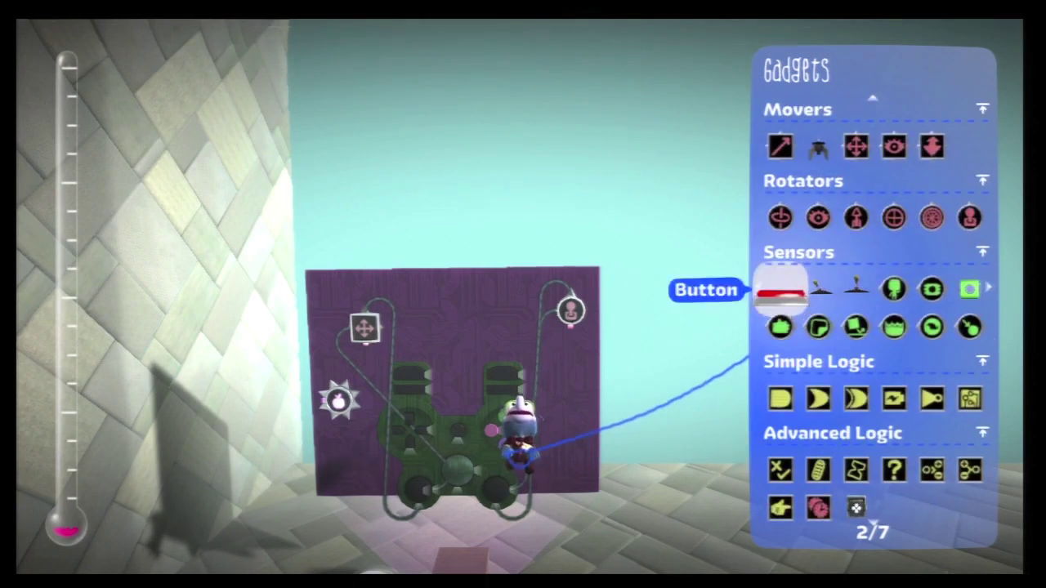
{"action": "key", "text": "Up"}
{"action": "key", "text": "Up"}
{"action": "key", "text": "Left"}
{"action": "key", "text": "Right"}
{"action": "key", "text": "Return"}
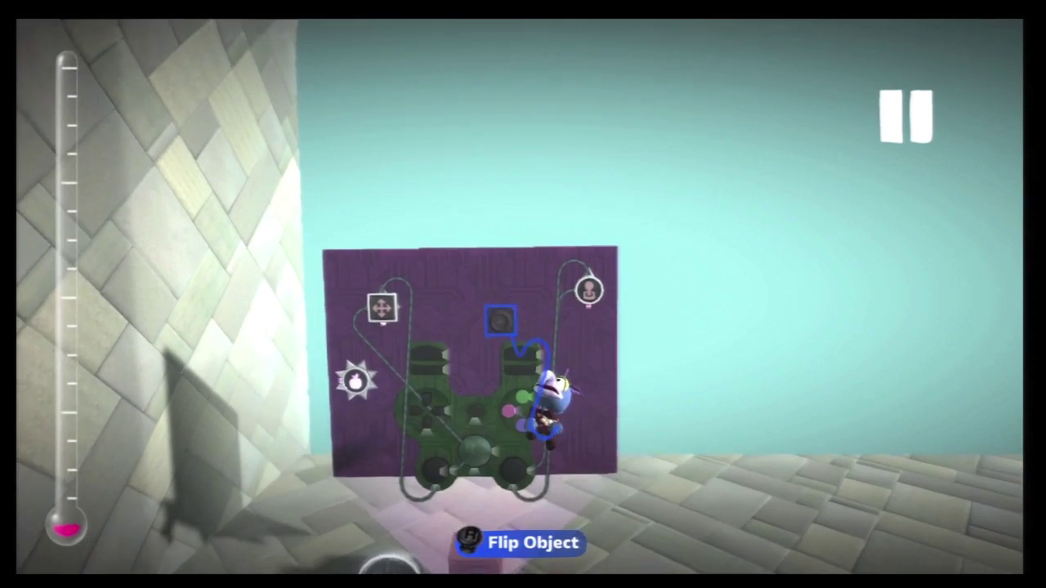
{"action": "key", "text": "Return"}
{"action": "key", "text": "Escape"}
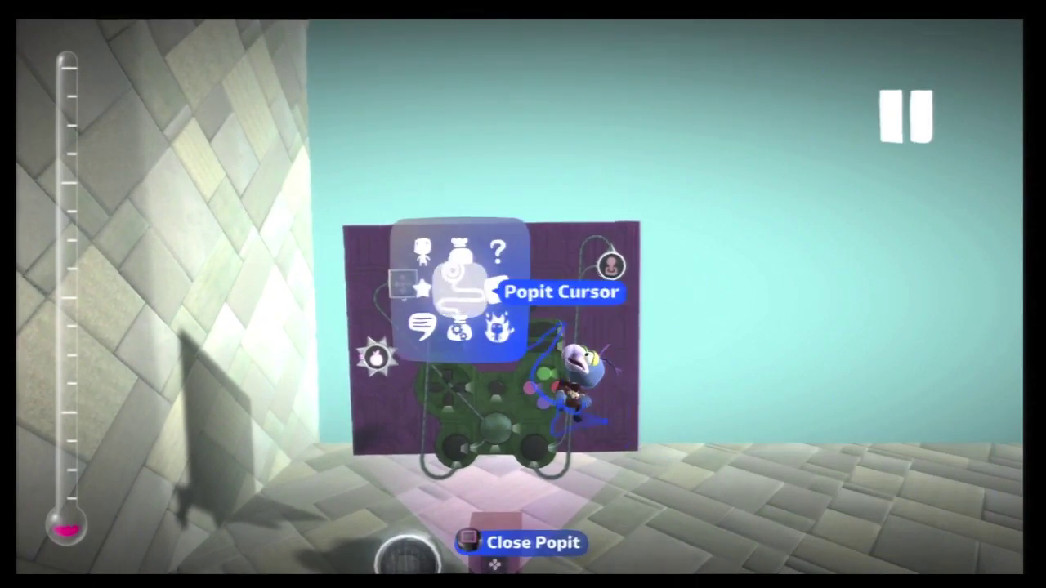
- Choose the captured burning block as the Emitter's object and set its emission point just above the pink block
{"action": "key", "text": "s"}
{"action": "key", "text": "Return"}
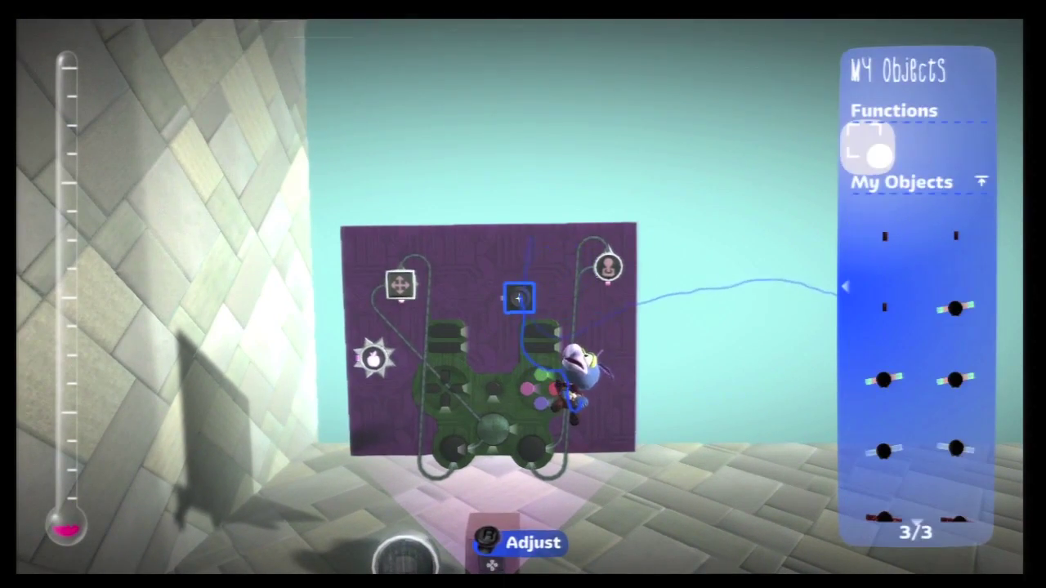
{"action": "key", "text": "Down"}
{"action": "key", "text": "Down"}
{"action": "key", "text": "Return"}
{"action": "key", "text": "Return"}
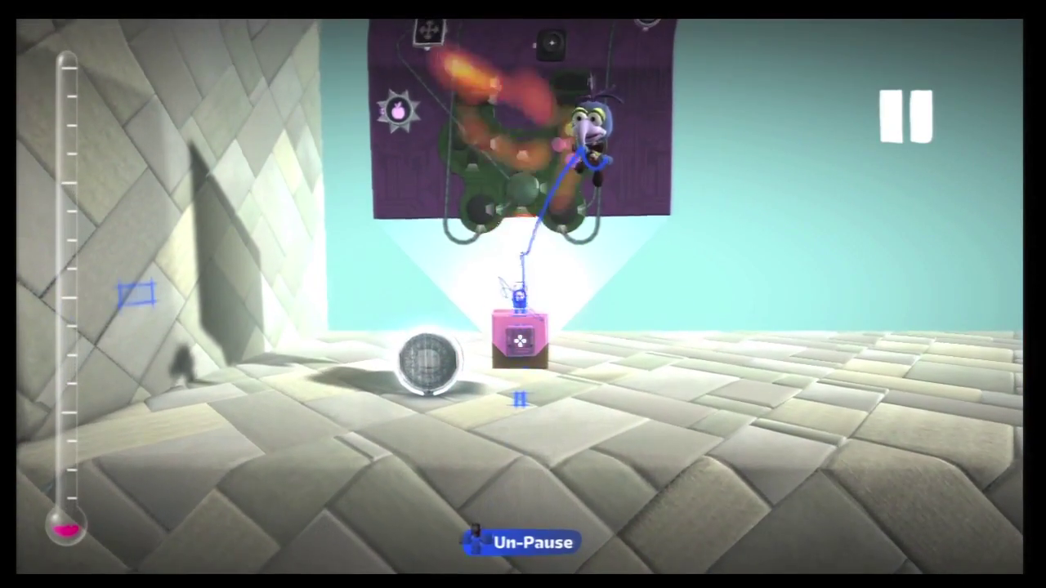
- Set the Emitter's Linear Velocity to 30.0 and its Frequency to 0.2s
{"action": "key", "text": "Return"}
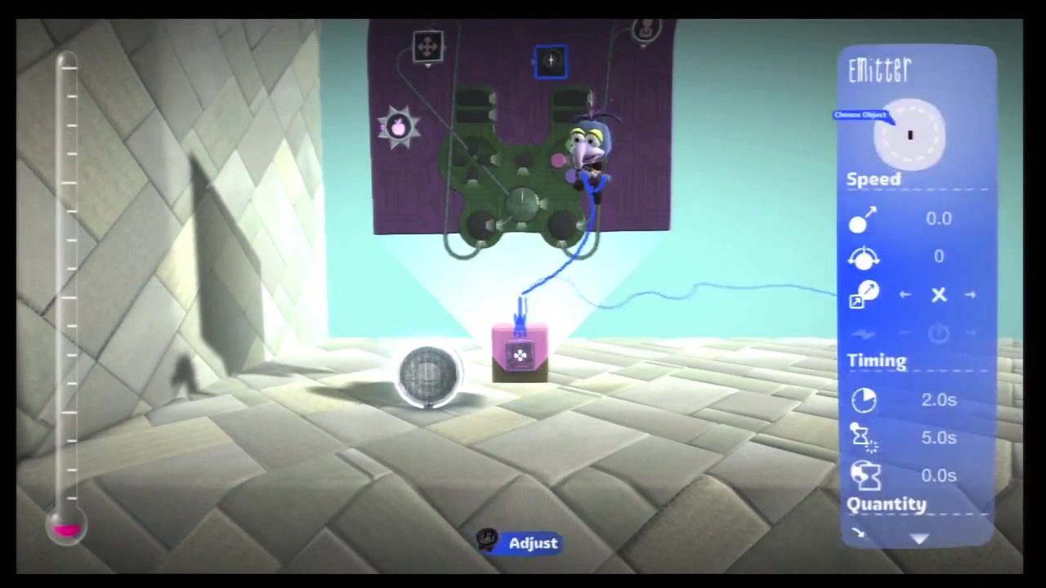
{"action": "key", "text": "Down"}
{"action": "key", "text": "Down"}
{"action": "key", "text": "Up"}
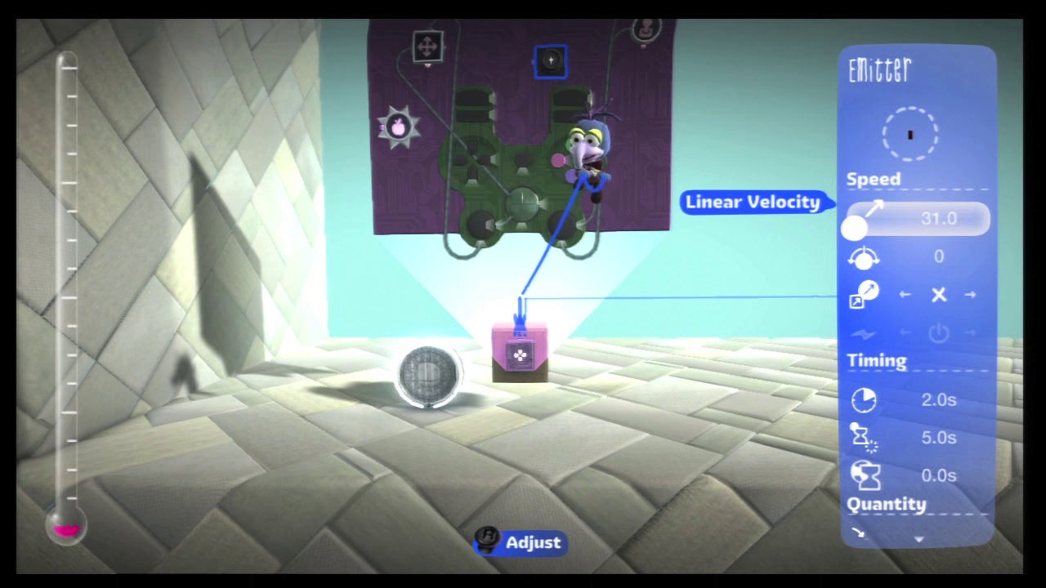
{"action": "key", "text": "Down"}
{"action": "key", "text": "Down"}
{"action": "key", "text": "Down"}
{"action": "key", "text": "Down"}
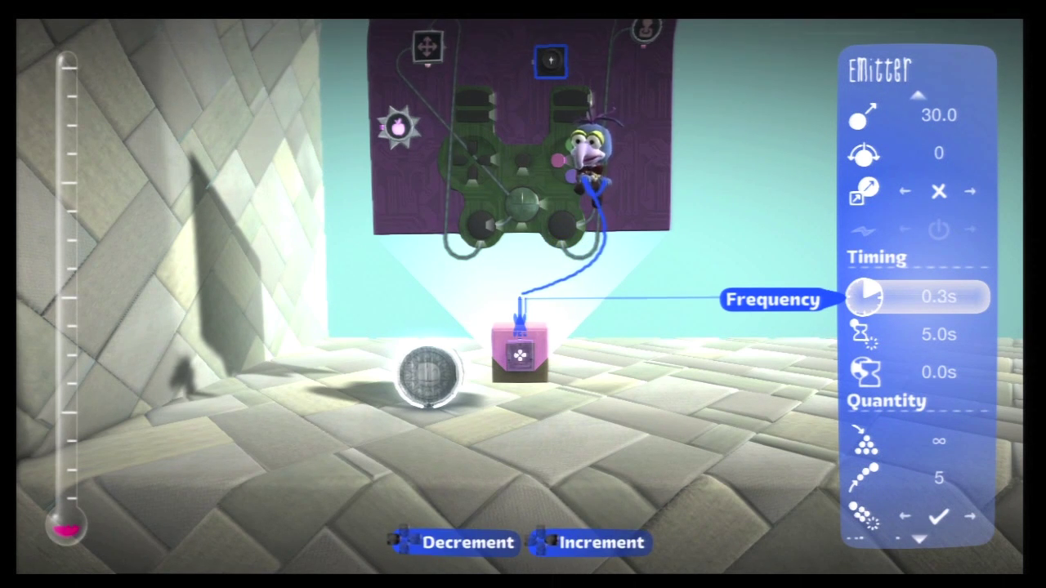
{"action": "key", "text": "Down"}
{"action": "key", "text": "Down"}
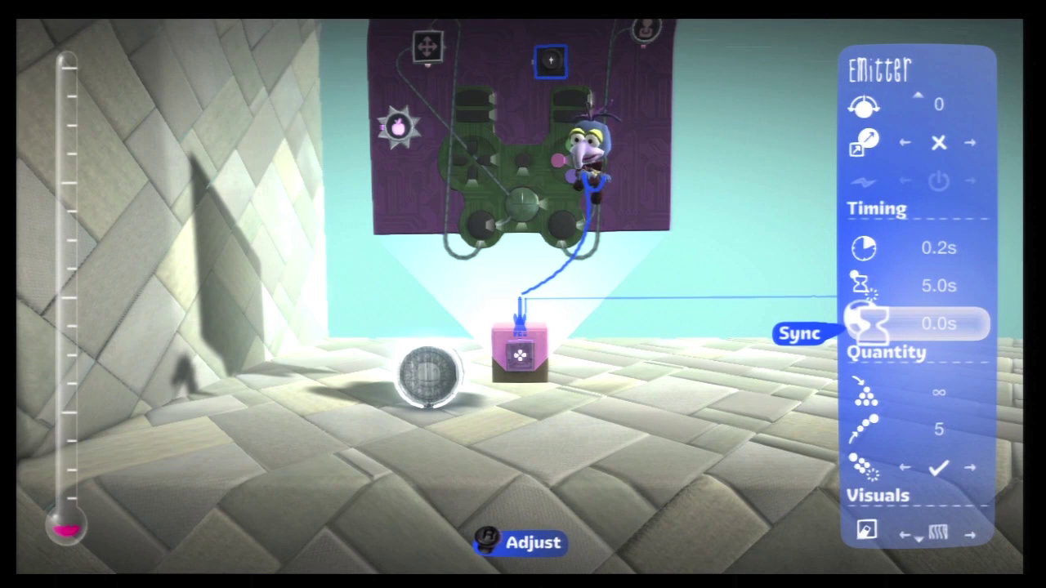
- Set the Emitter's Max Emitted At Once to 100
{"action": "key", "text": "Down"}
{"action": "key", "text": "Down"}
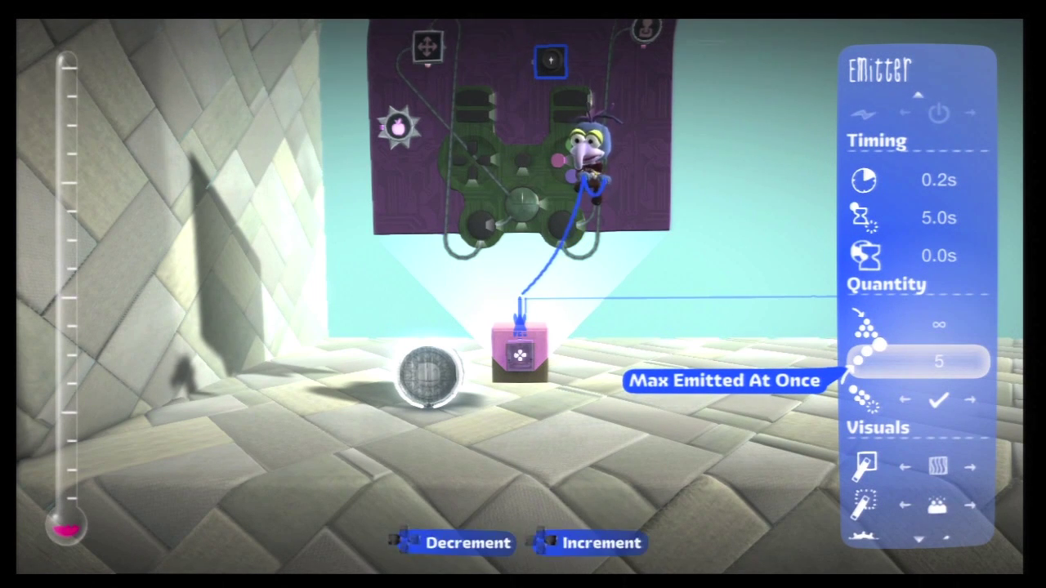
{"action": "key", "text": "Down"}
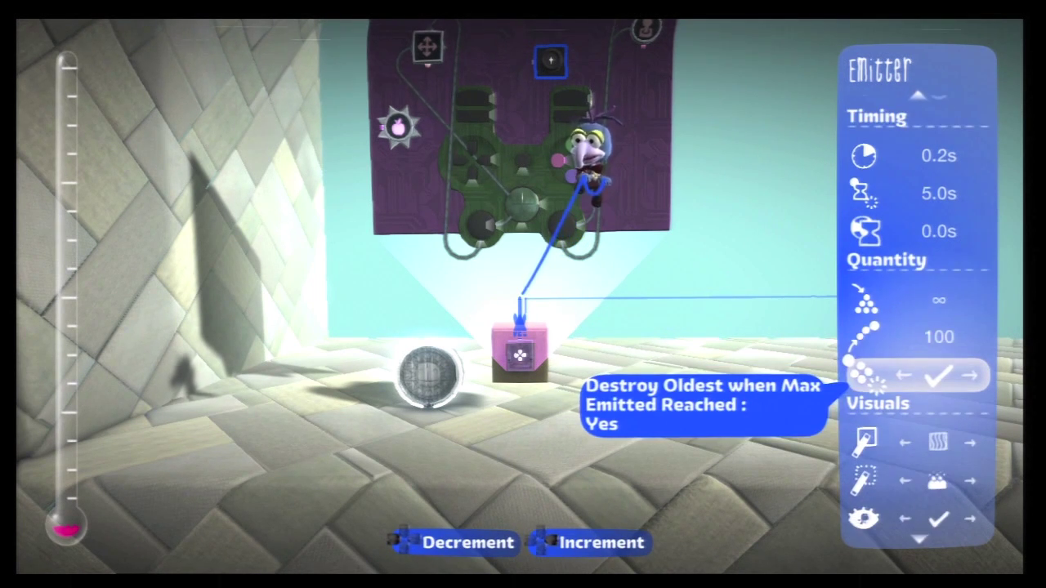
- Replace the Emitter's Appear create effect with the dotted-square effect, and set its Destroy Effect to Shrink
{"action": "key", "text": "Down"}
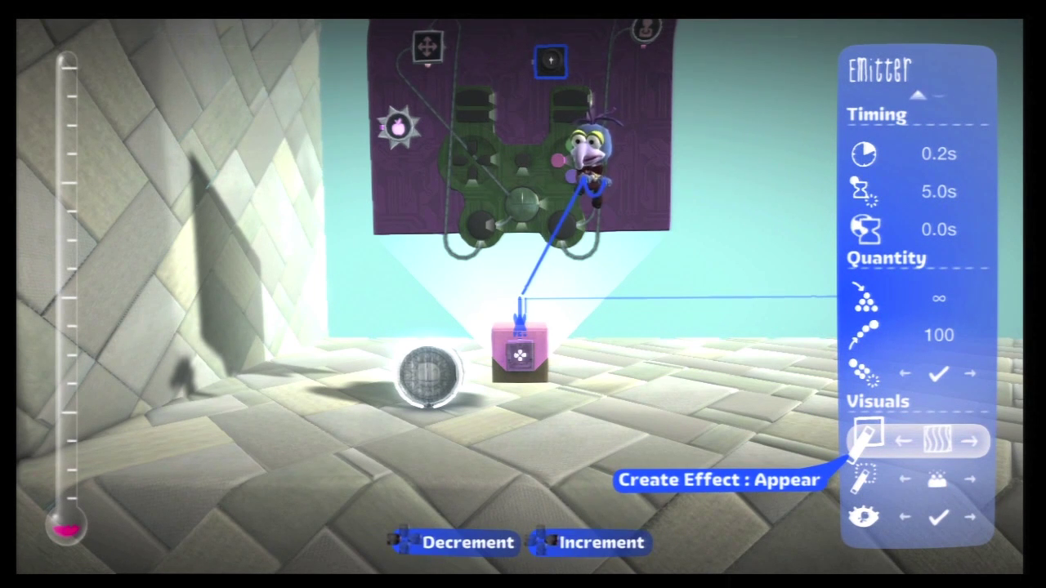
{"action": "key", "text": "Down"}
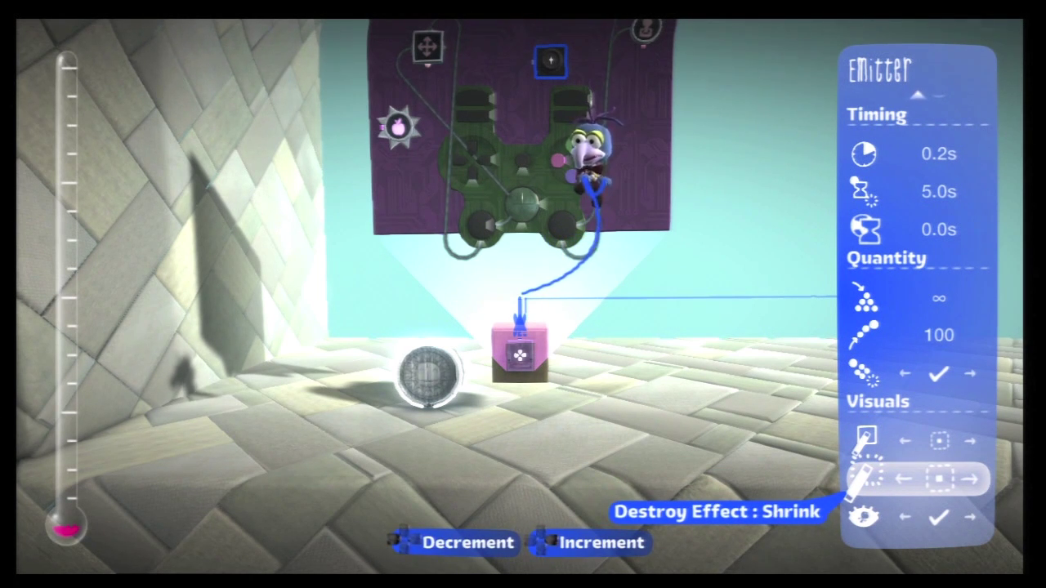
{"action": "key", "text": "Down"}
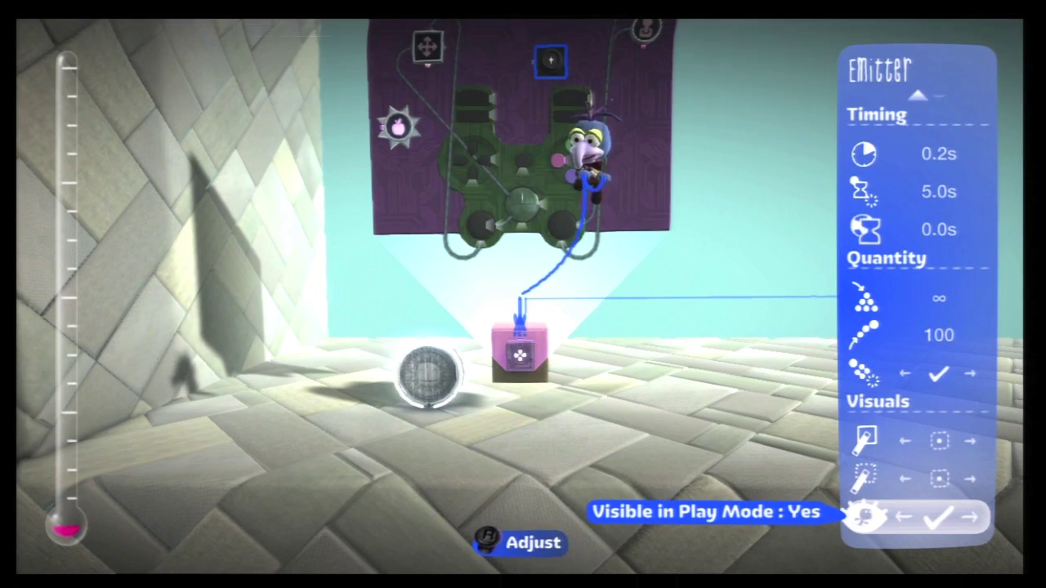
{"action": "key", "text": "Escape"}
{"action": "key", "text": "Return"}
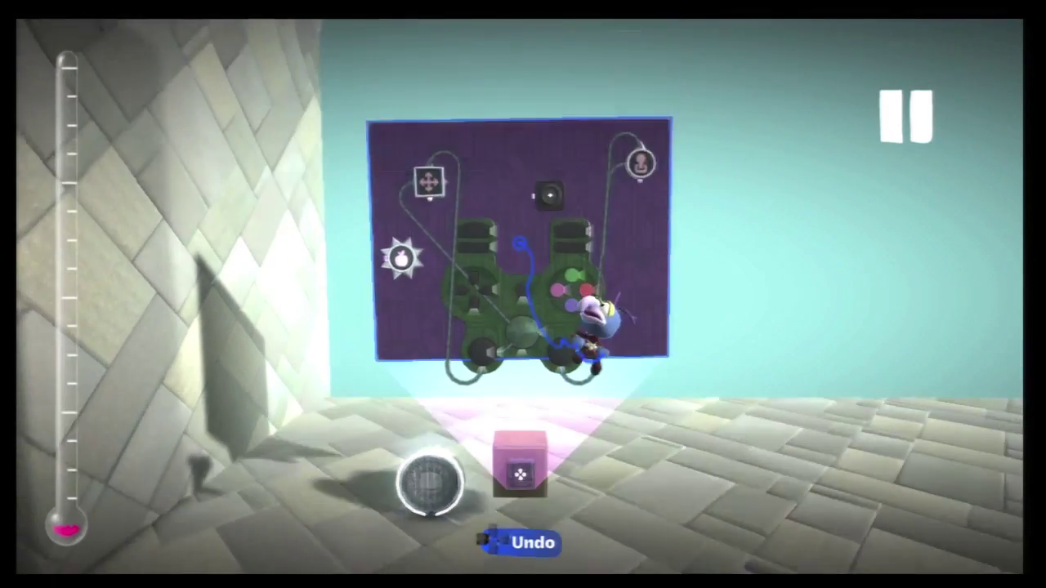
{"action": "key", "text": "Escape"}
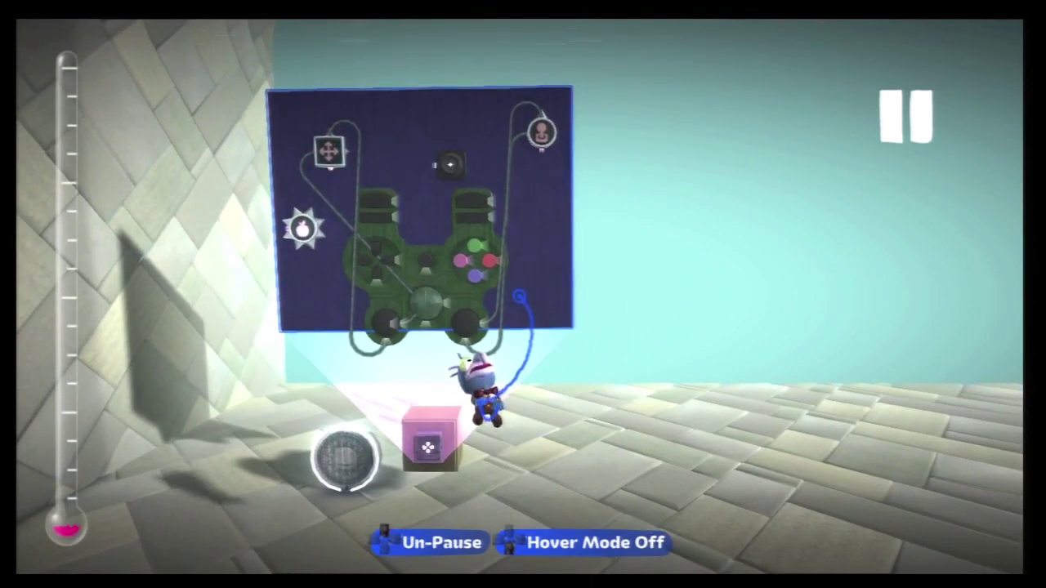
- Place a two-input OR gate on the circuit board, beside the Controlinator and below the Joystick Rotator
{"action": "key", "text": "Tab"}
{"action": "key", "text": "Return"}
{"action": "key", "text": "Down"}
{"action": "key", "text": "Down"}
{"action": "key", "text": "Down"}
{"action": "key", "text": "Down"}
{"action": "key", "text": "Down"}
{"action": "key", "text": "Right"}
{"action": "key", "text": "Return"}
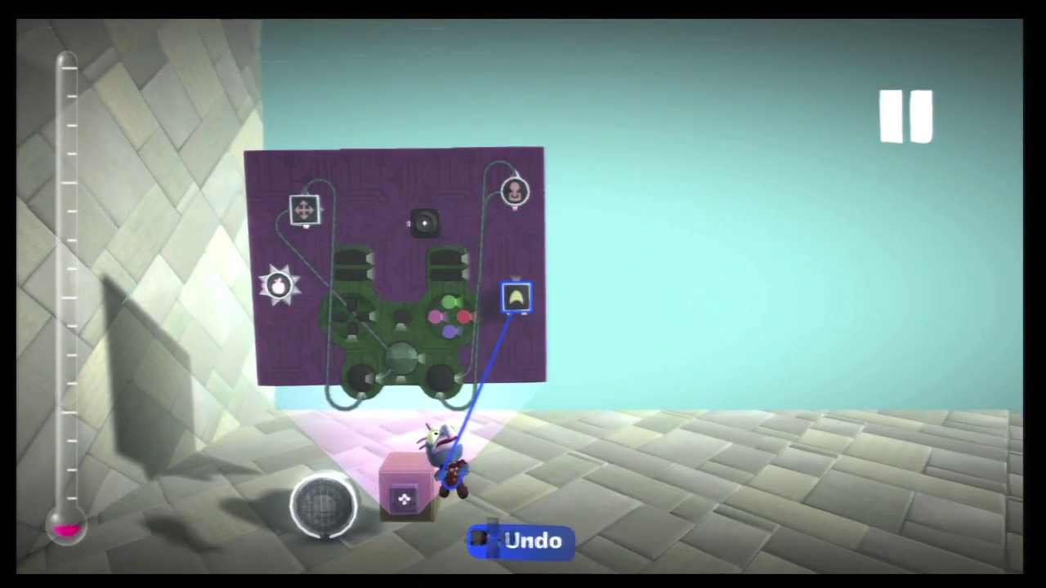
- Wire the Controlinator's right stick outputs into the OR gate, and connect the gate's output to the Emitter
{"action": "key", "text": "Tab"}
{"action": "key", "text": "Escape"}
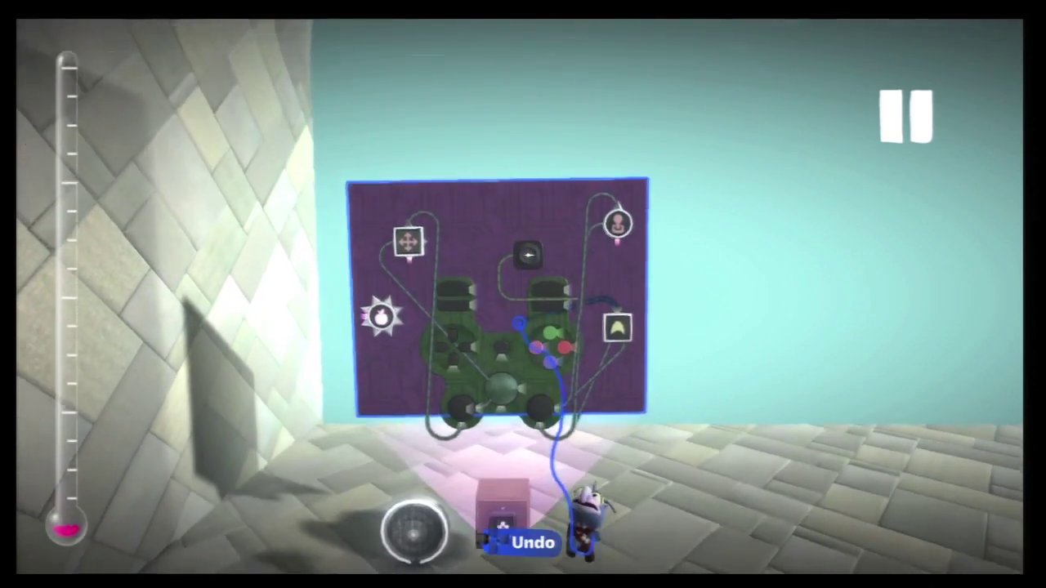
{"action": "key", "text": "Escape"}
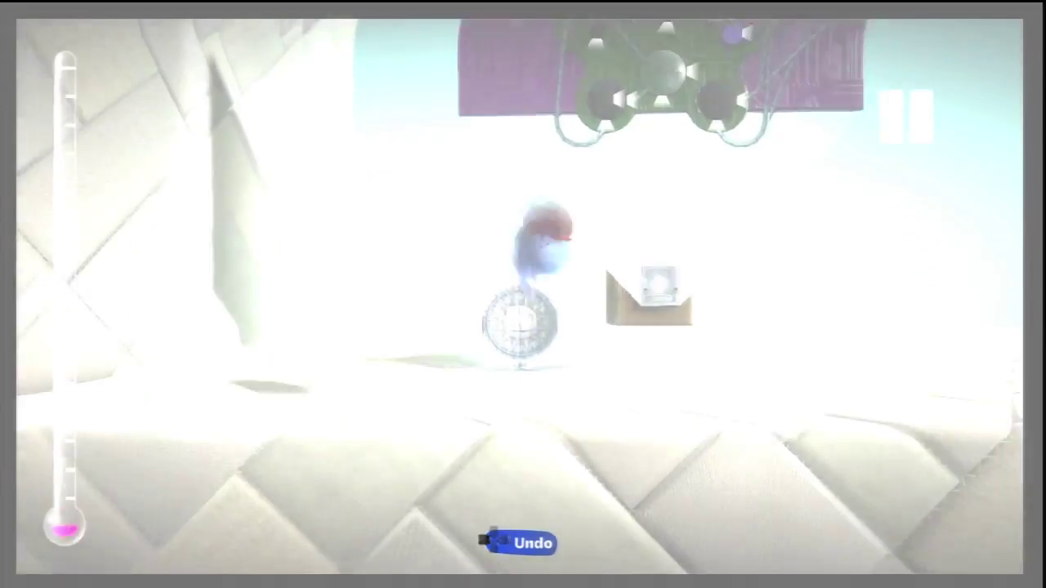
- Place a Game Camera from the Gameplay Kits on the circuit board, between the Joystick Rotator and the OR gate
{"action": "key", "text": "Tab"}
{"action": "key", "text": "Return"}
{"action": "key", "text": "Down"}
{"action": "key", "text": "Down"}
{"action": "key", "text": "Down"}
{"action": "key", "text": "Down"}
{"action": "key", "text": "Down"}
{"action": "key", "text": "Down"}
{"action": "key", "text": "Down"}
{"action": "key", "text": "Down"}
{"action": "key", "text": "Down"}
{"action": "key", "text": "Right"}
{"action": "key", "text": "Down"}
{"action": "key", "text": "Down"}
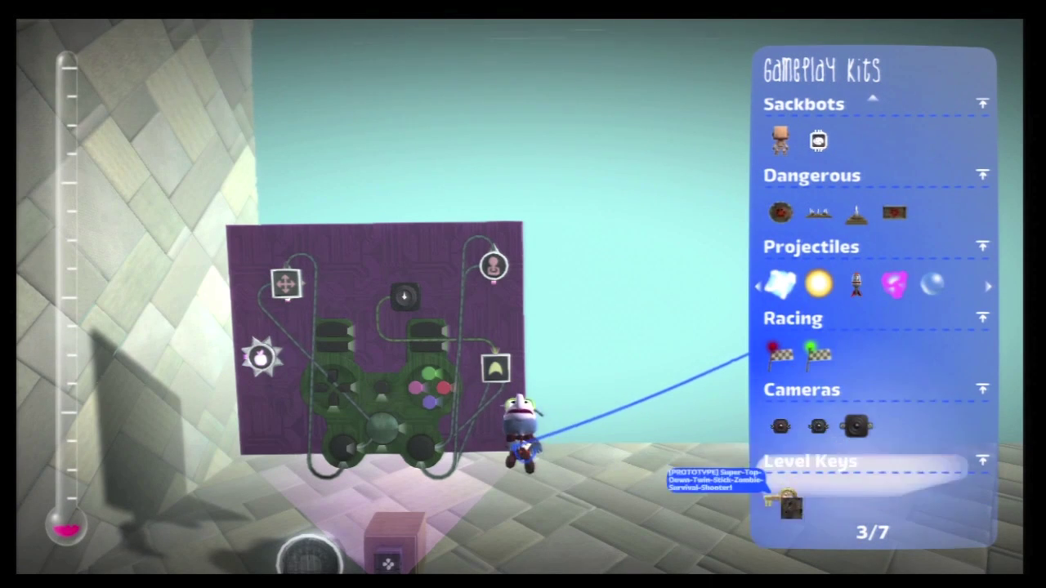
{"action": "key", "text": "Return"}
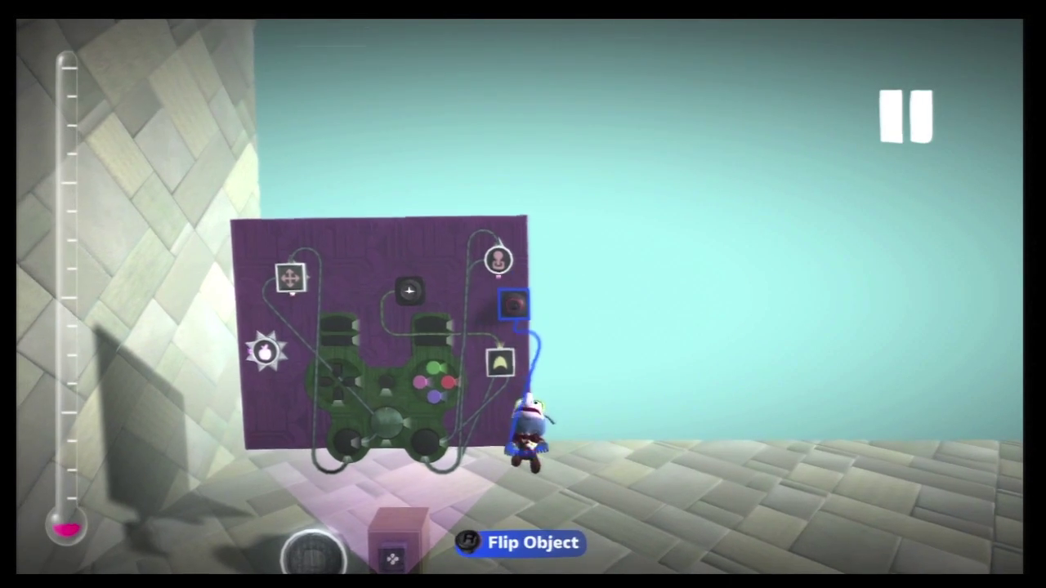
{"action": "key", "text": "space"}
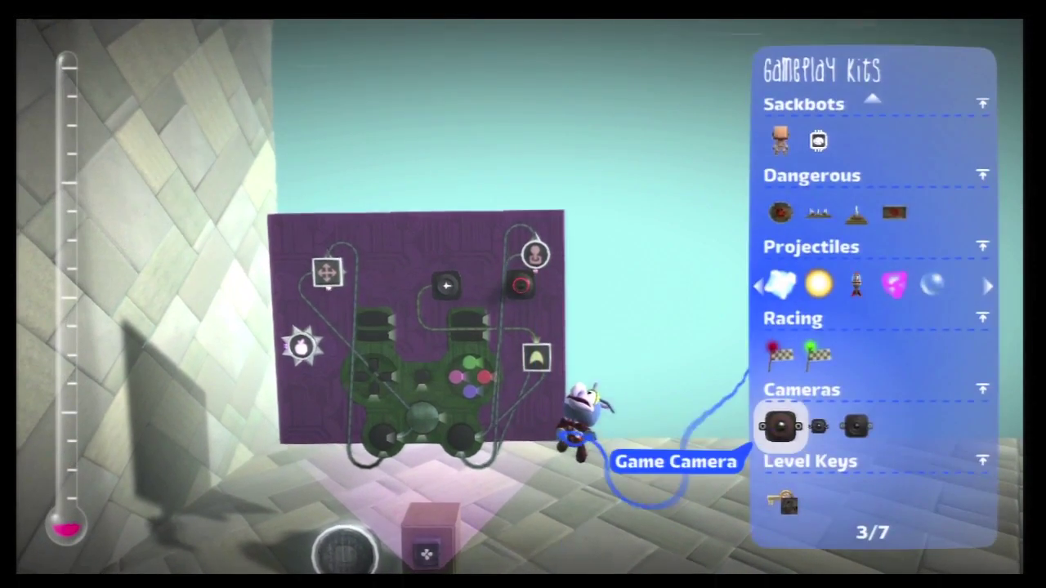
{"action": "key", "text": "Escape"}
{"action": "key", "text": "Escape"}
- Set the Game Camera's angle and zoom, tilting the view around the pink block and zooming out to 84%
{"action": "key", "text": "s"}
{"action": "key", "text": "w"}
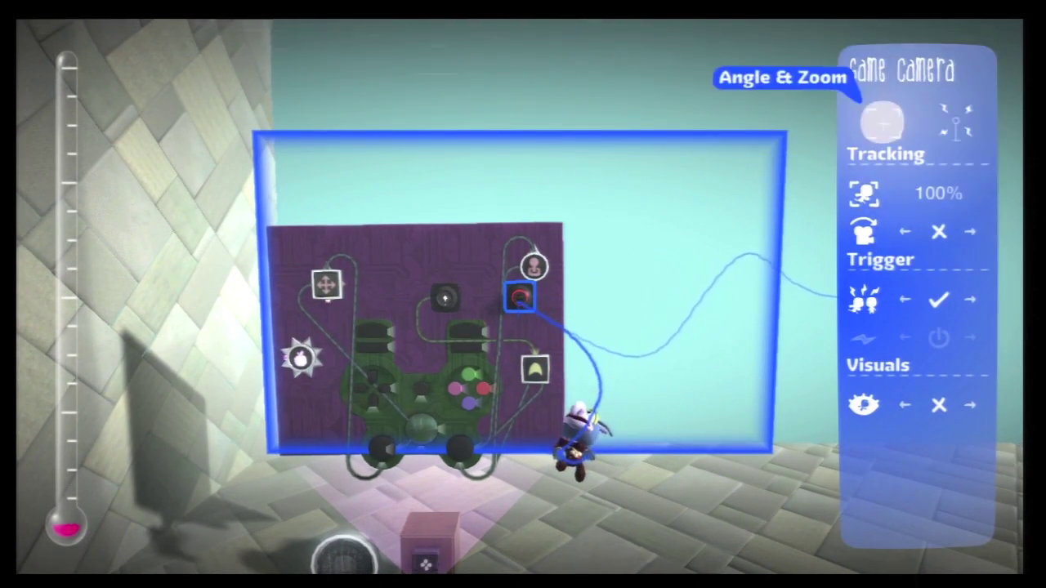
{"action": "key", "text": "Return"}
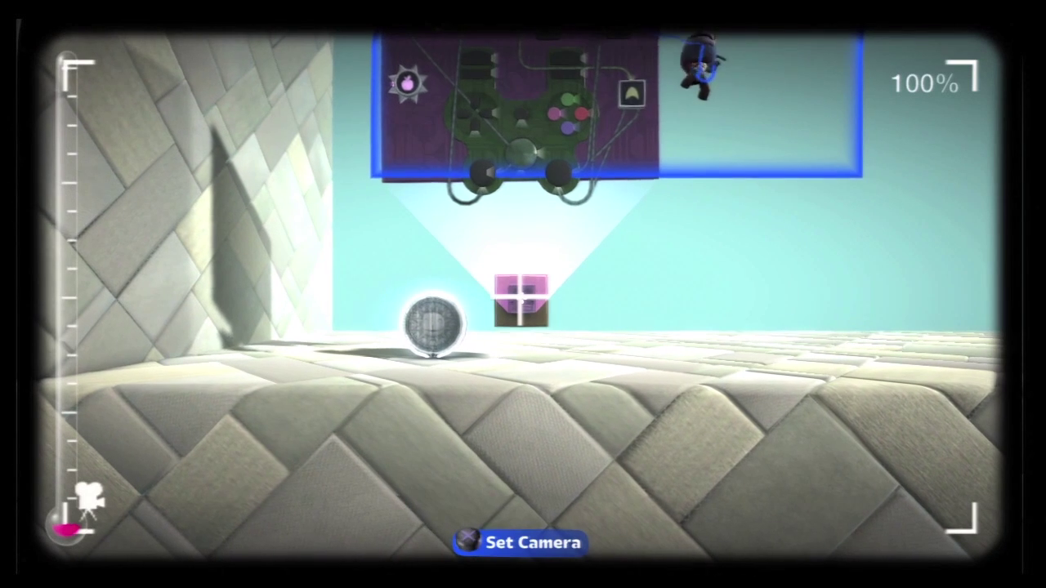
{"action": "key", "text": "Up"}
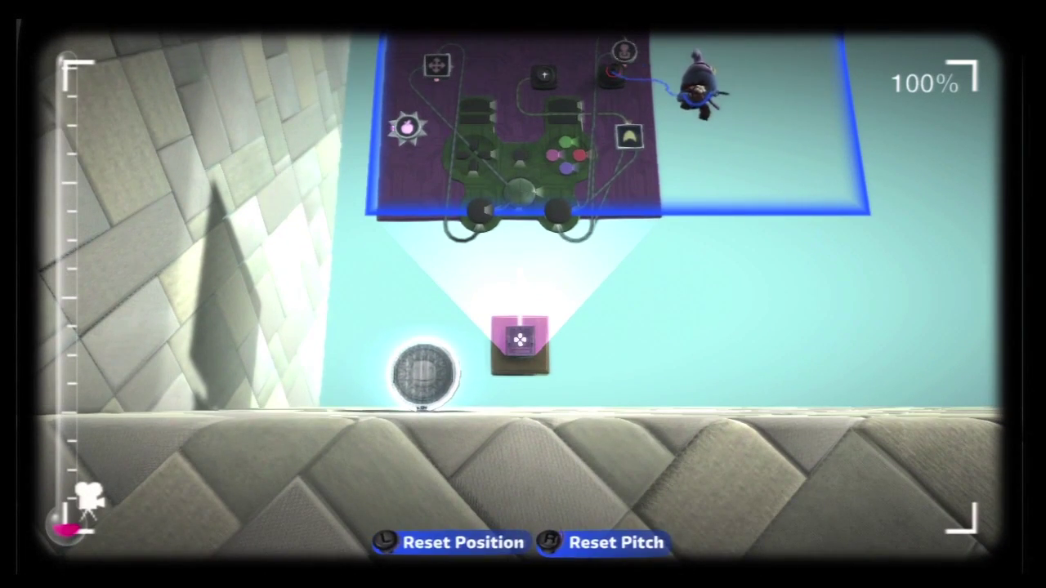
{"action": "key", "text": "Down"}
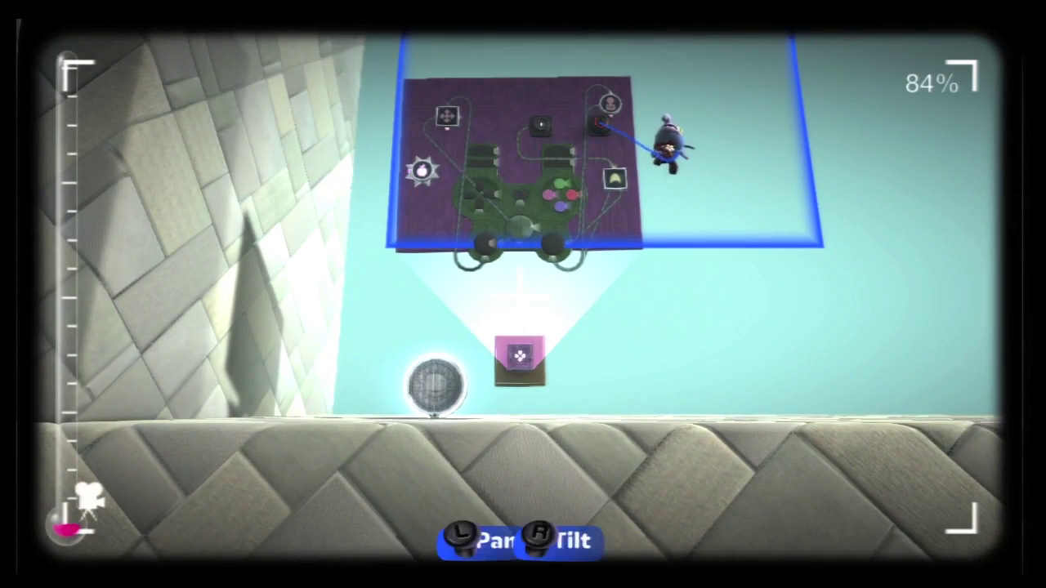
{"action": "key", "text": "Return"}
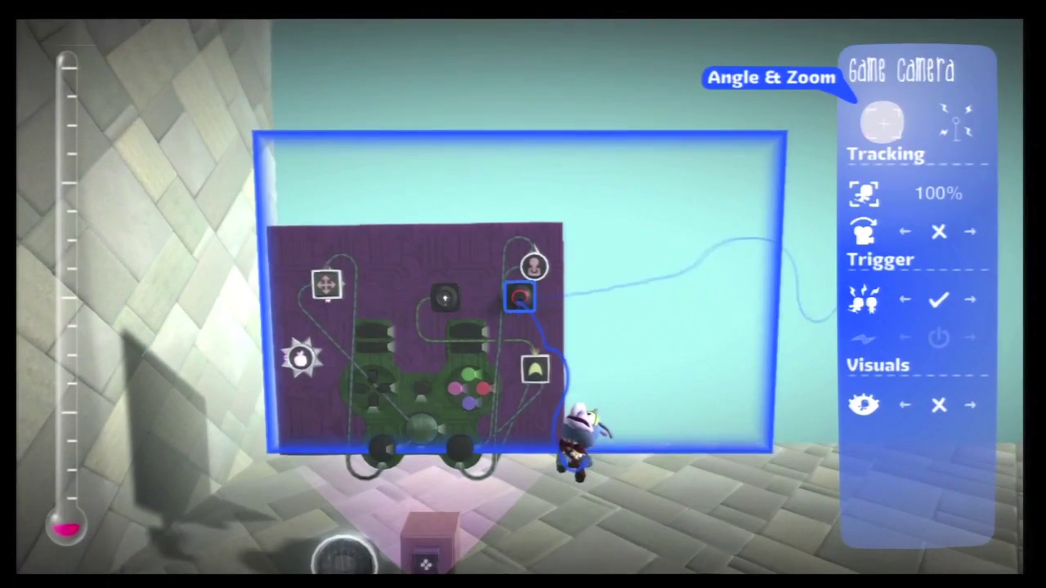
- Examine the Game Camera's tracking and trigger settings, including Require All Players and Adjust Player Tracking
{"action": "key", "text": "Down"}
{"action": "key", "text": "Down"}
{"action": "key", "text": "Down"}
{"action": "key", "text": "Down"}
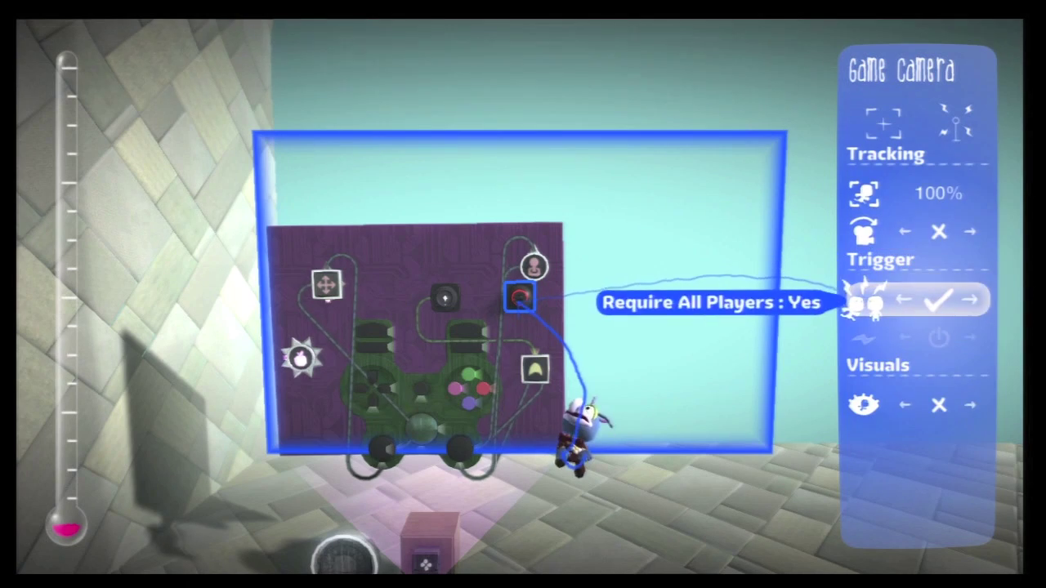
{"action": "key", "text": "Up"}
{"action": "key", "text": "Up"}
{"action": "key", "text": "Up"}
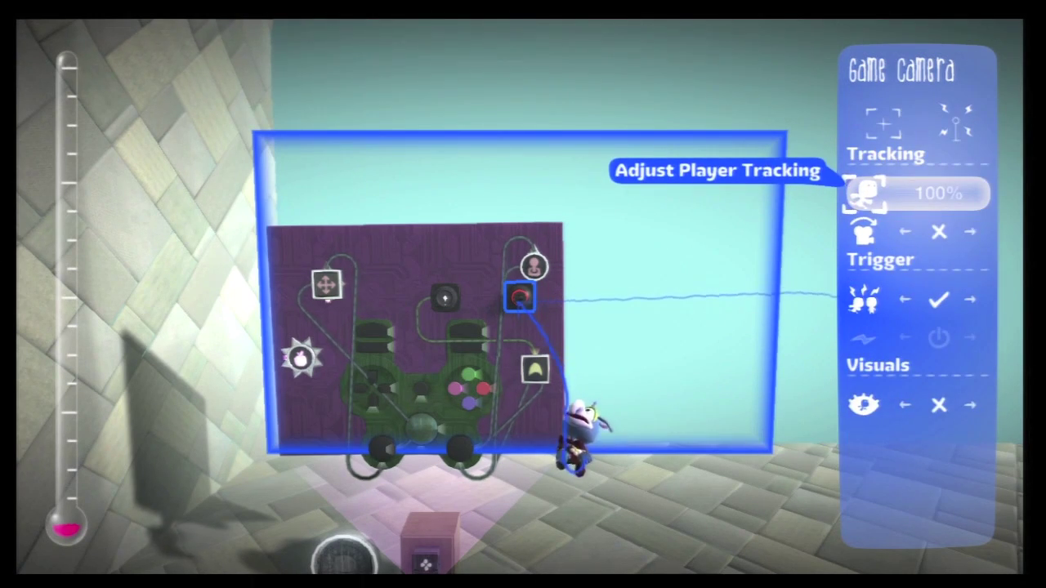
{"action": "key", "text": "Escape"}
- Wire the Controlinator's small middle output to the Game Camera on the circuit board
{"action": "key", "text": "Right"}
{"action": "key", "text": "Up"}
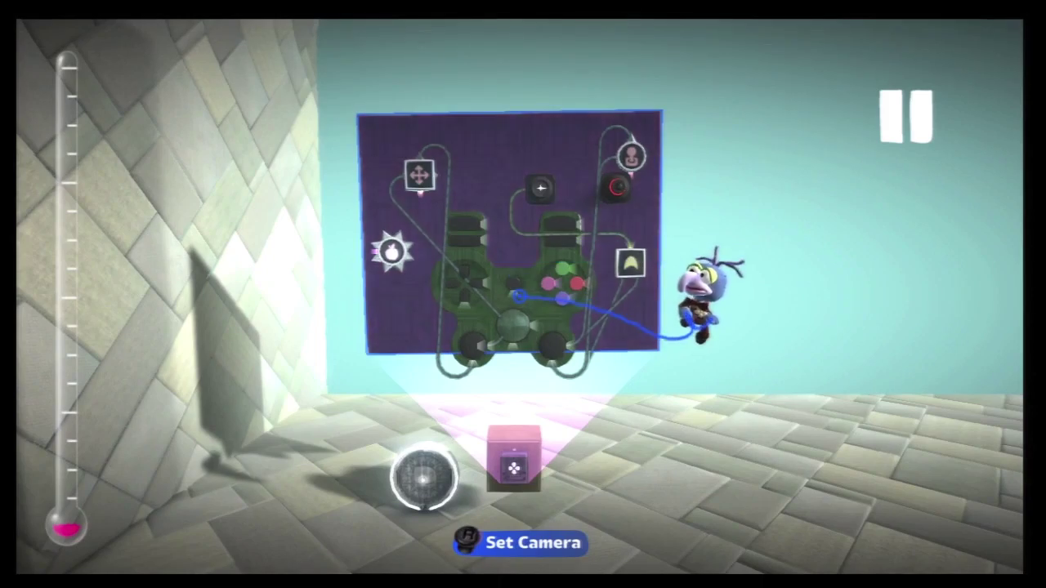
{"action": "key", "text": "Left"}
{"action": "key", "text": "Down"}
{"action": "key", "text": "Return"}
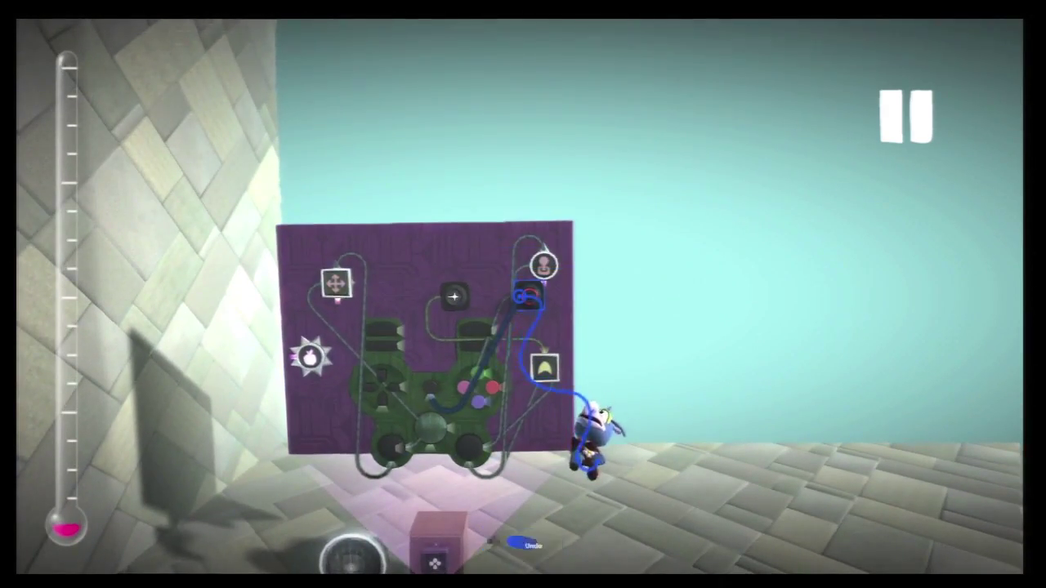
- Test the block in Play Mode by flying, rotating and firing projectiles at the stone wall, and open the pause menu
{"action": "key", "text": "Right"}
{"action": "key", "text": "Return"}
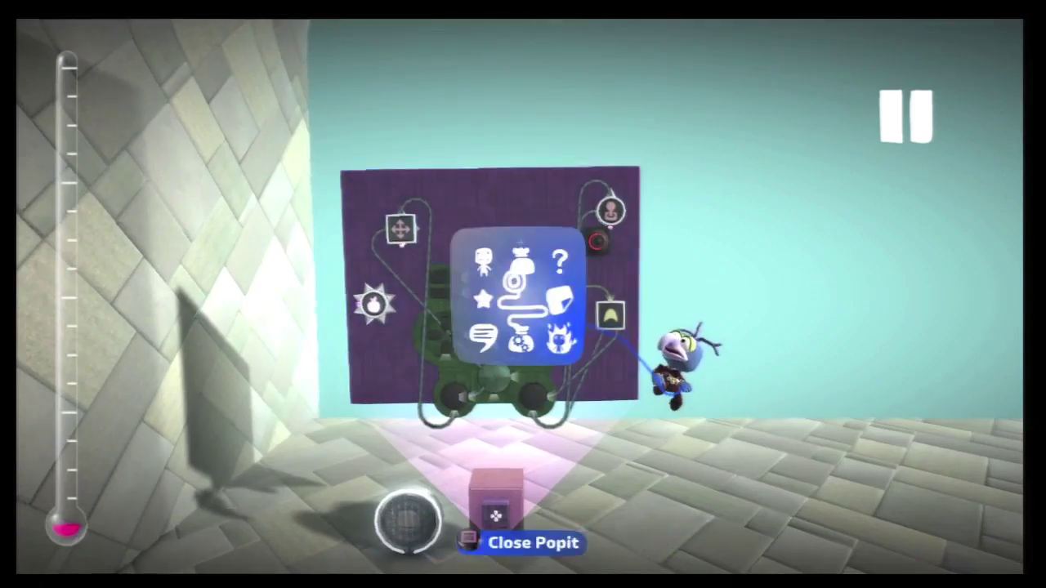
{"action": "key", "text": "Escape"}
{"action": "key", "text": "Left"}
{"action": "key", "text": "Down"}
{"action": "key", "text": "Escape"}
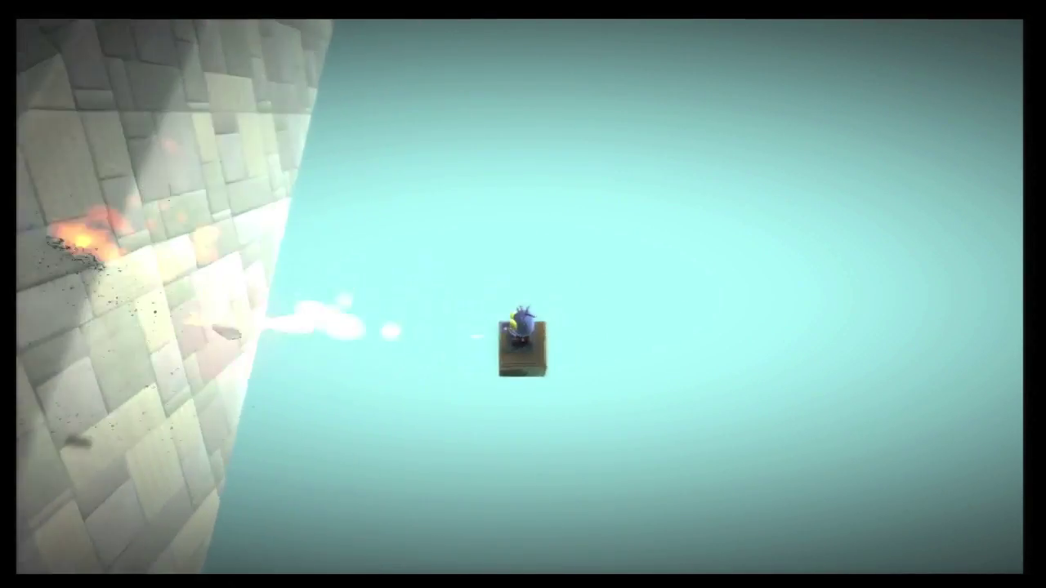
{"action": "key", "text": "Up"}
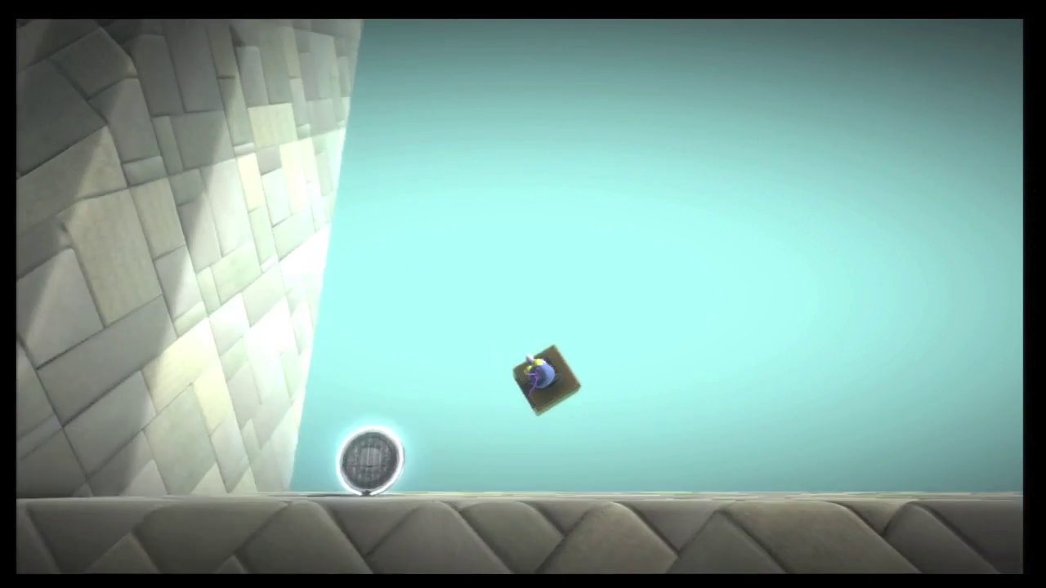
{"action": "key", "text": "Escape"}
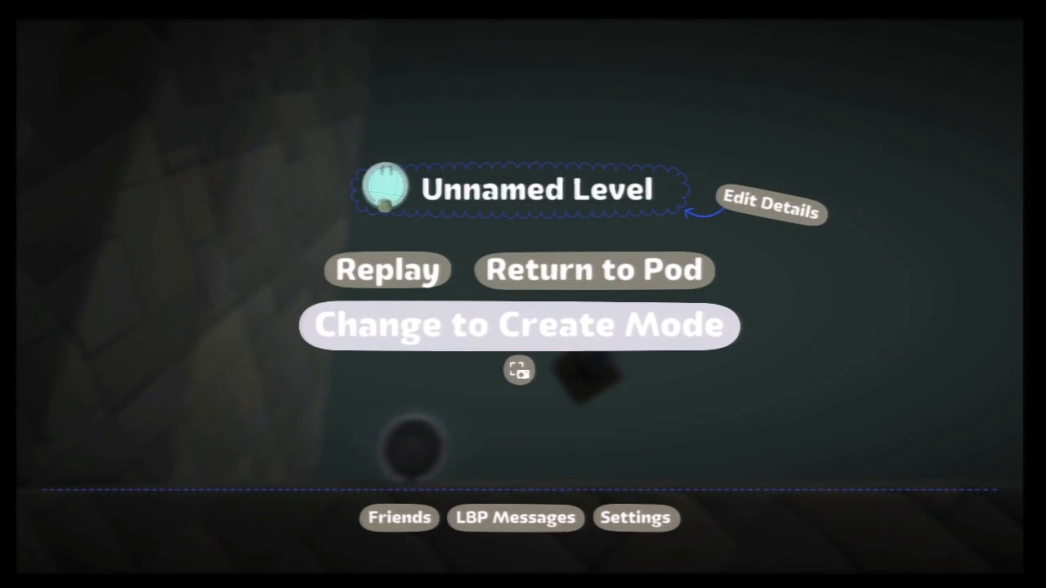